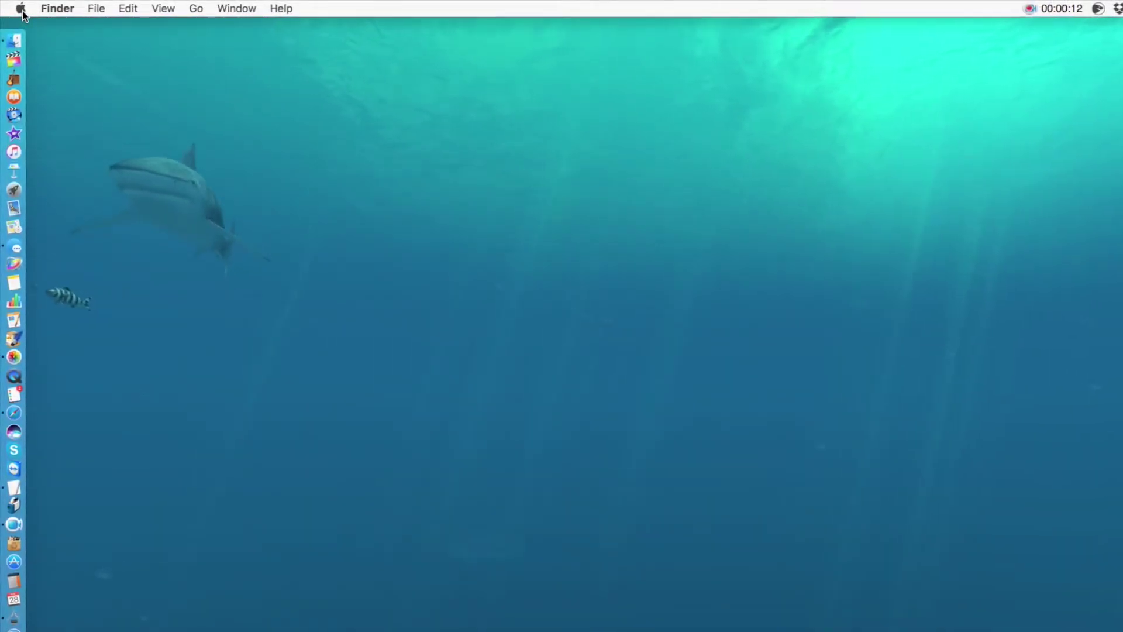
# Open the storage management window for Macintosh HD by way of About This Mac.
pyautogui.click(23, 10)
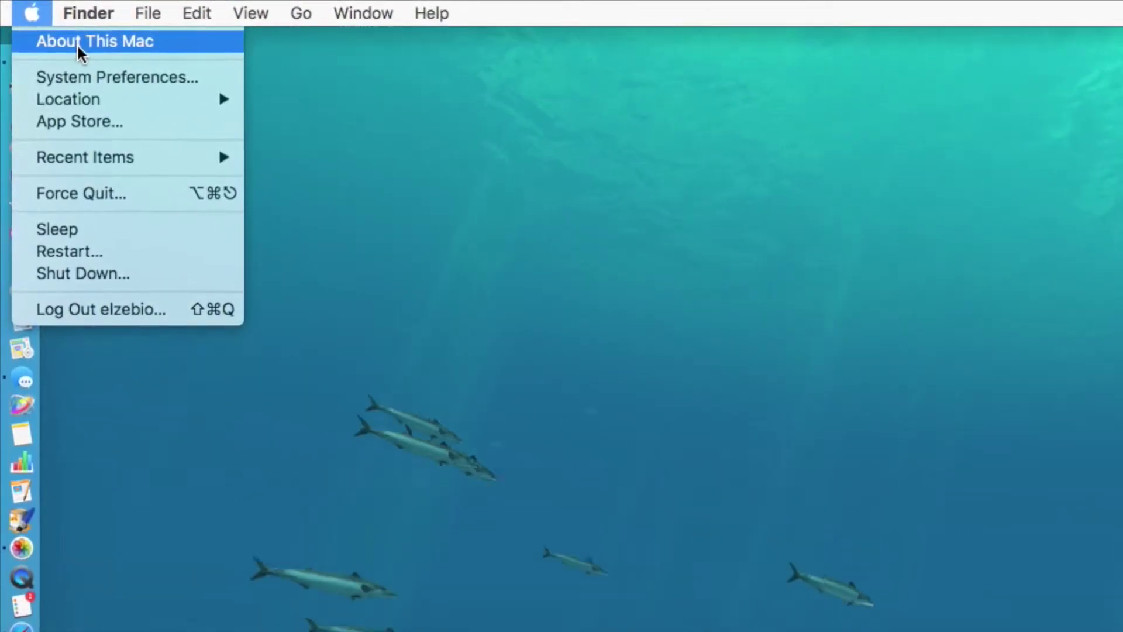
pyautogui.click(79, 44)
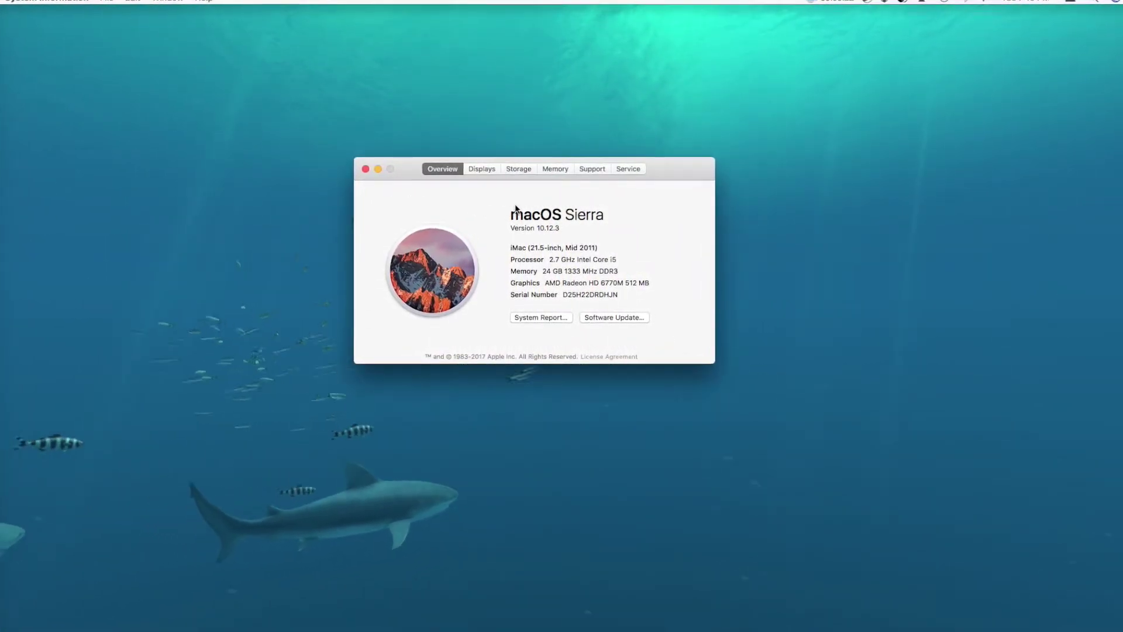
pyautogui.click(518, 168)
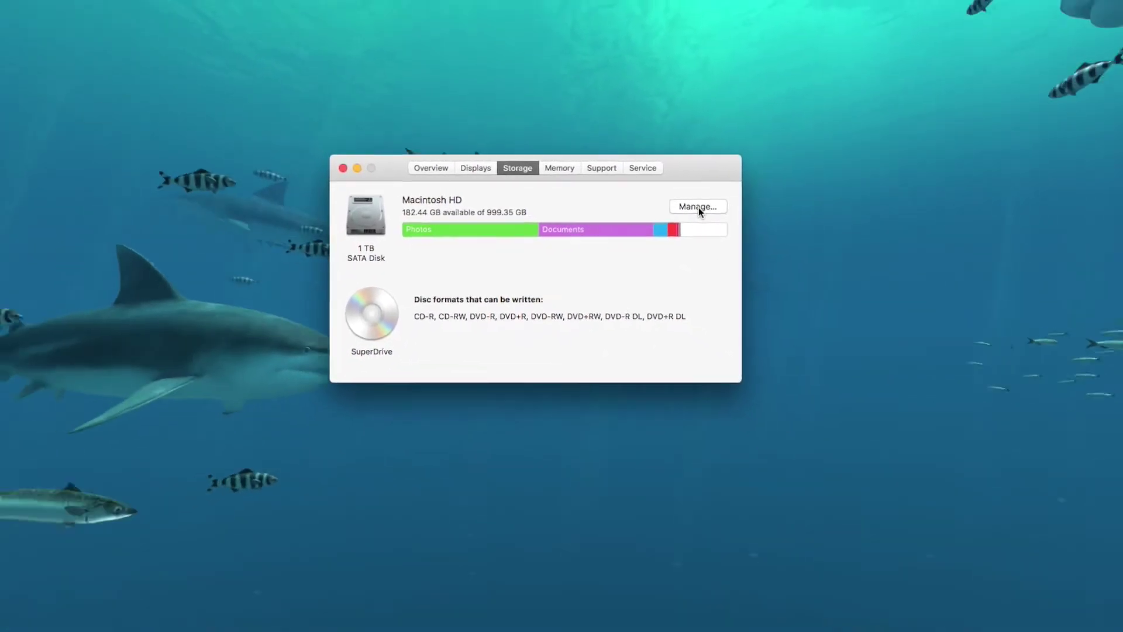
pyautogui.click(699, 207)
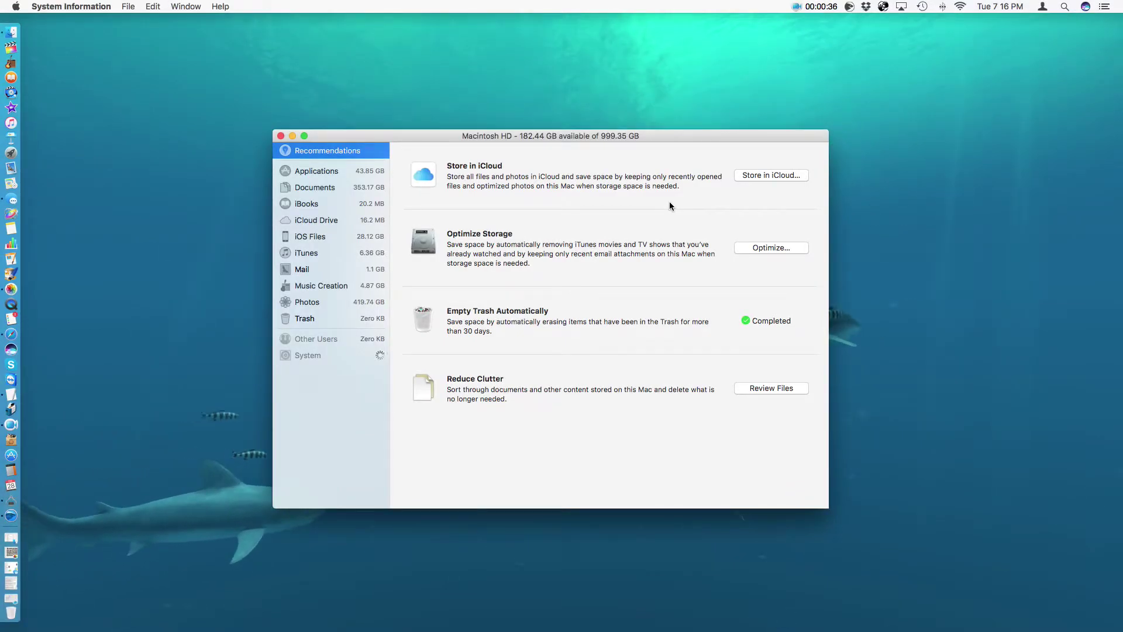
# Review the Store in iCloud and Optimize Storage recommendations and open the file review for Reduce Clutter.
pyautogui.click(593, 166)
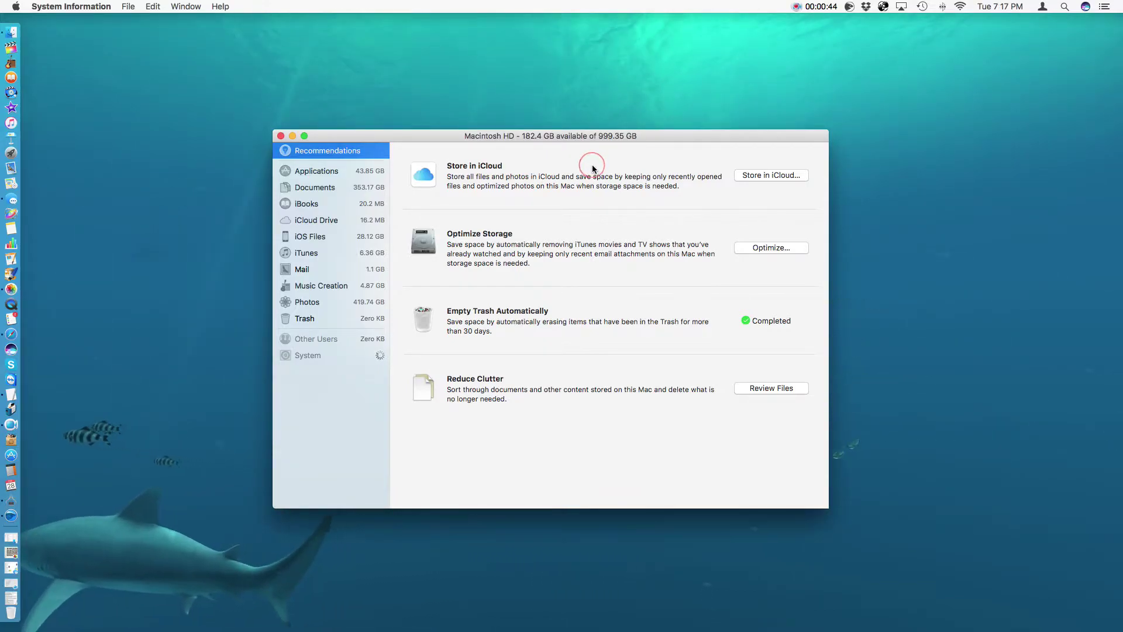
pyautogui.click(765, 189)
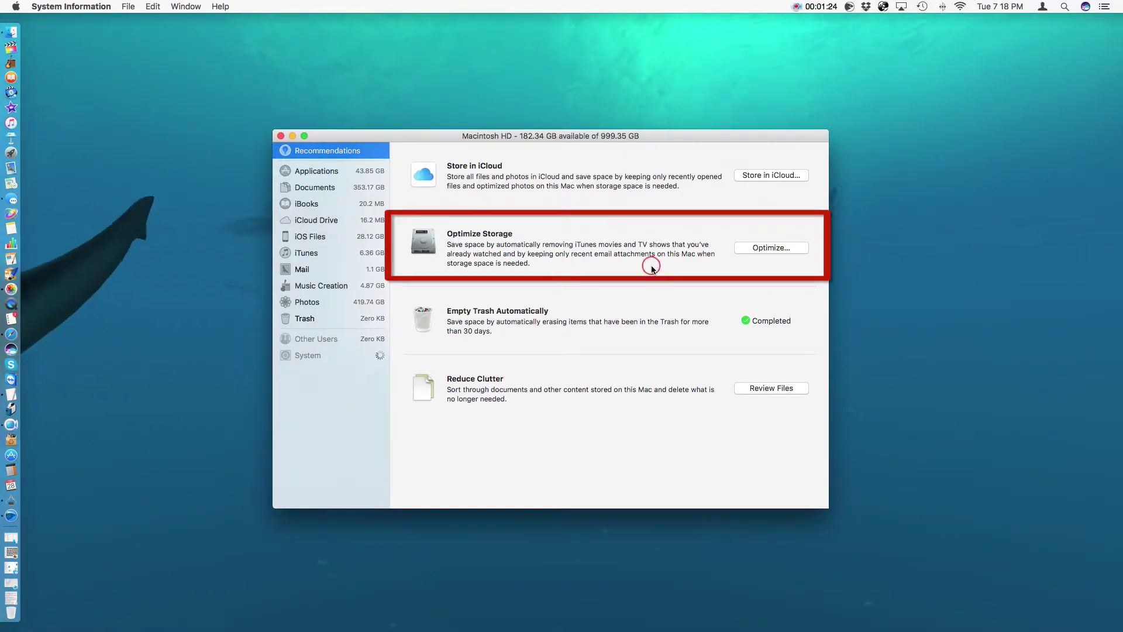
pyautogui.click(776, 268)
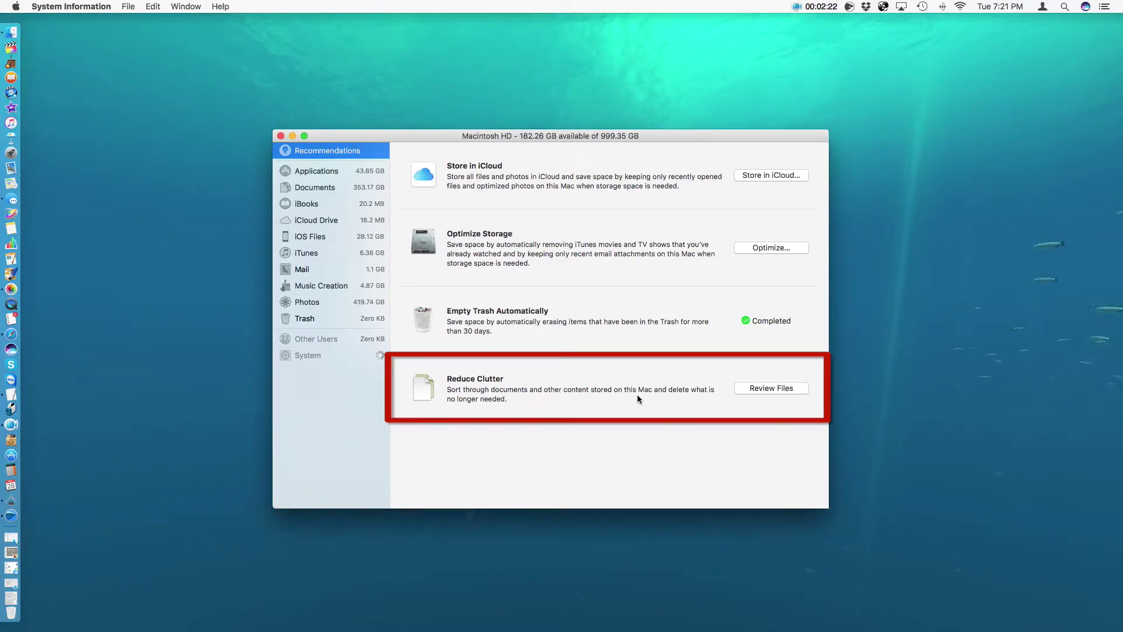
pyautogui.click(767, 390)
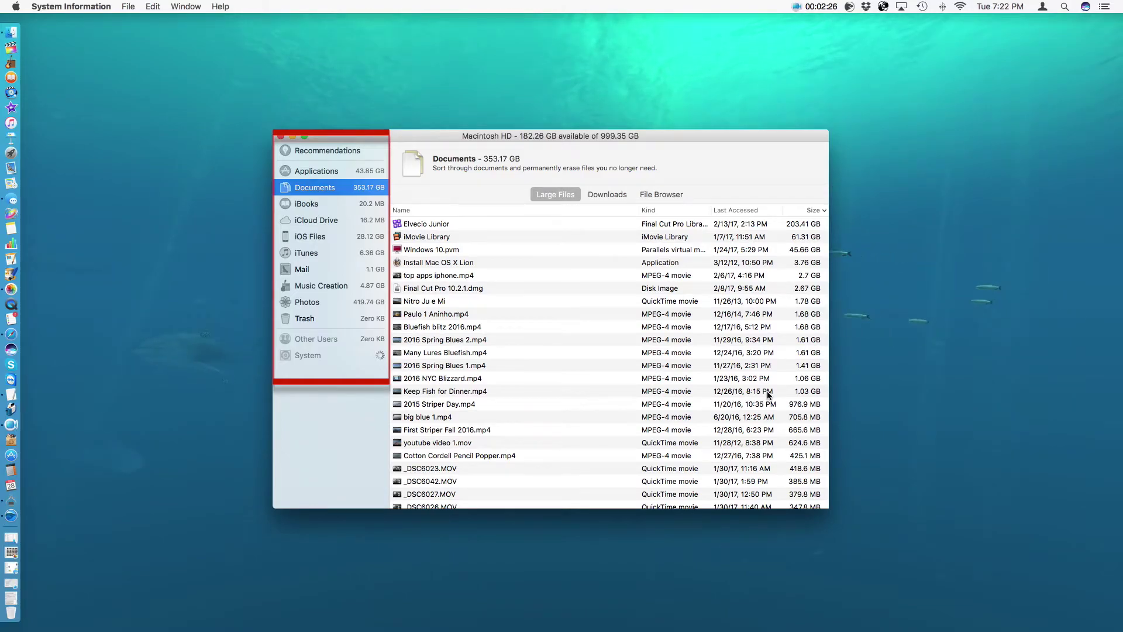
# Examine the space used by the largest installed applications, such as Install OS X El Capitan and Install OS X Yosemite.
pyautogui.click(321, 174)
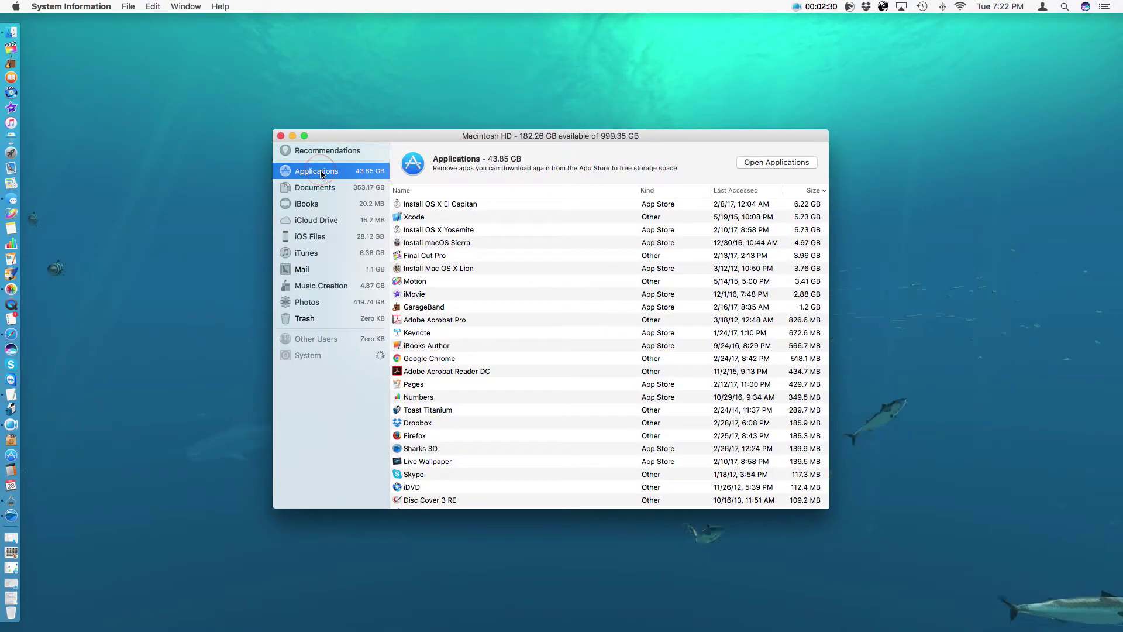
pyautogui.click(321, 189)
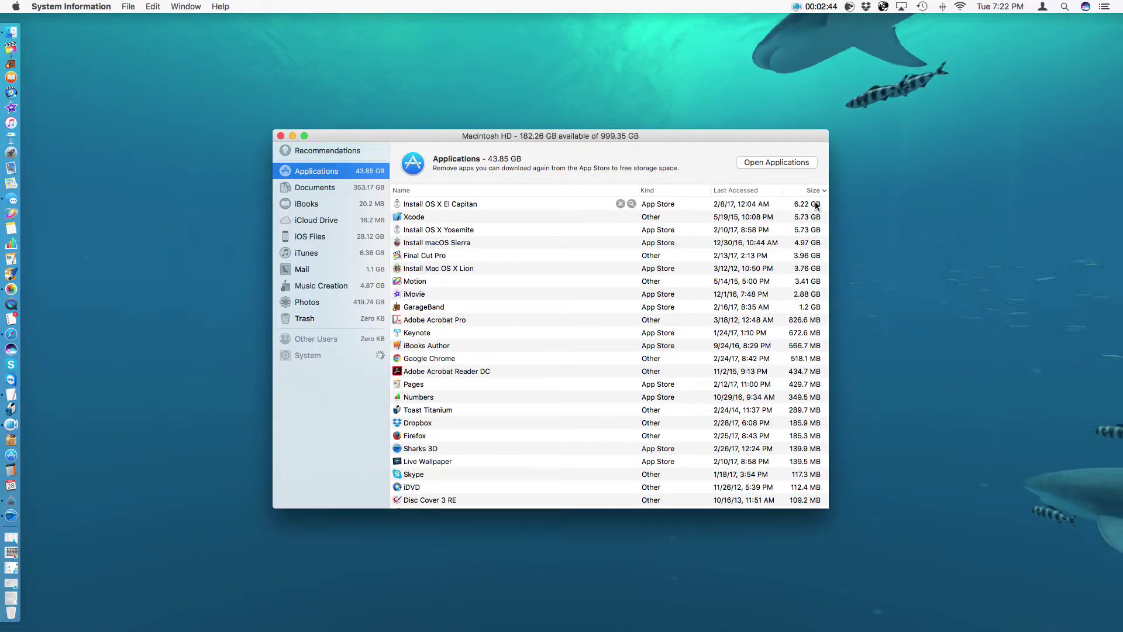
pyautogui.click(804, 206)
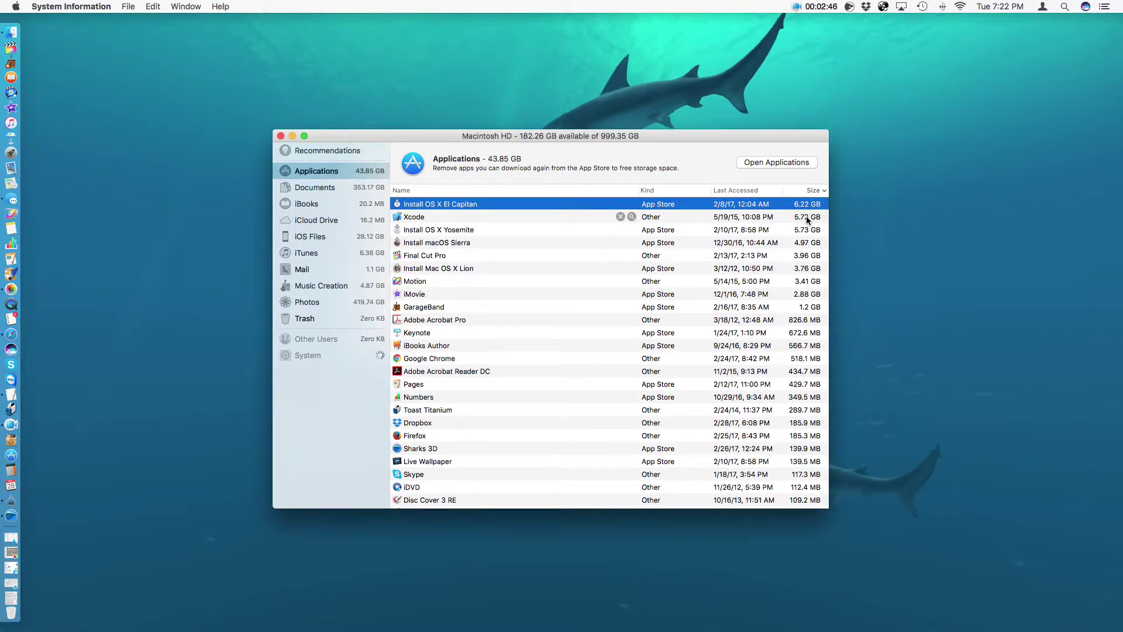
pyautogui.click(807, 217)
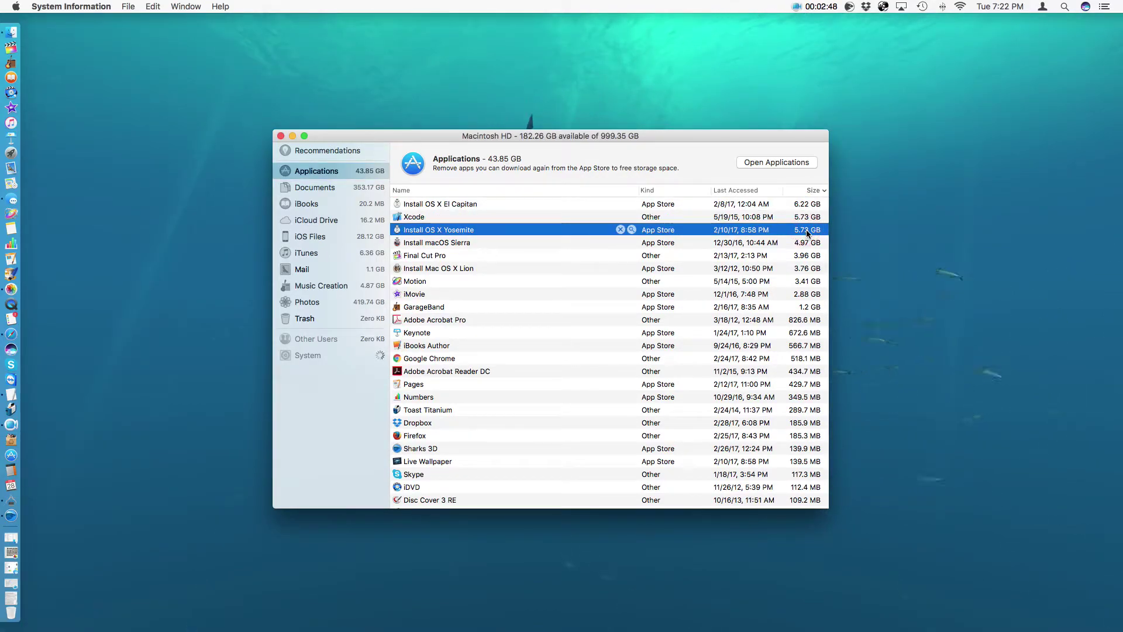
# Examine the largest files in the Documents category, including the iMovie Library.
pyautogui.click(333, 187)
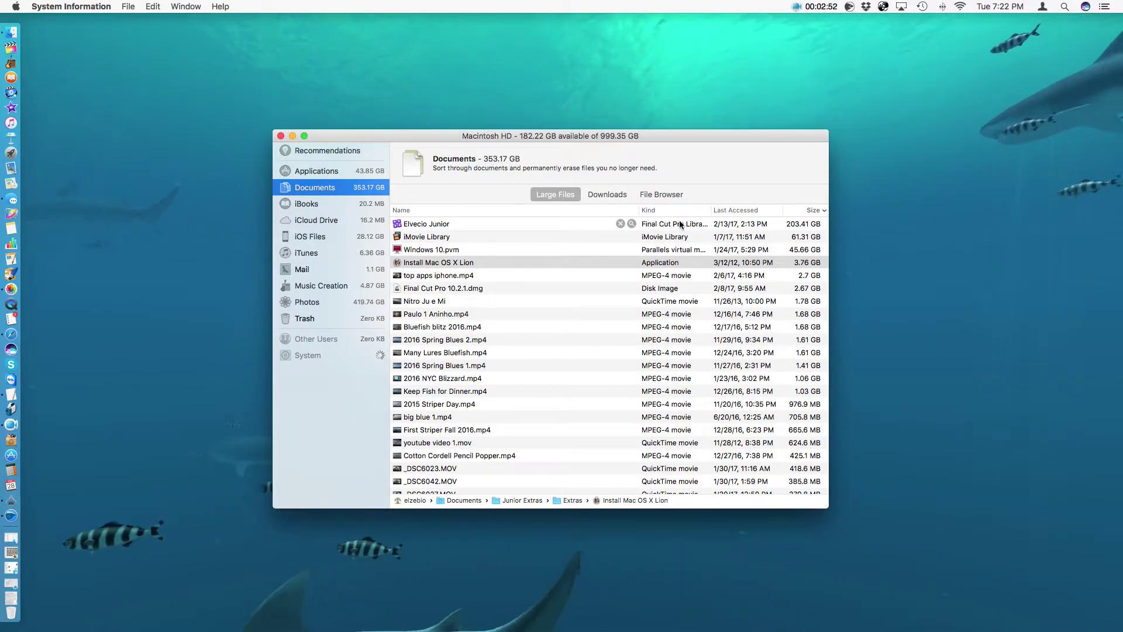
pyautogui.click(808, 227)
pyautogui.click(800, 238)
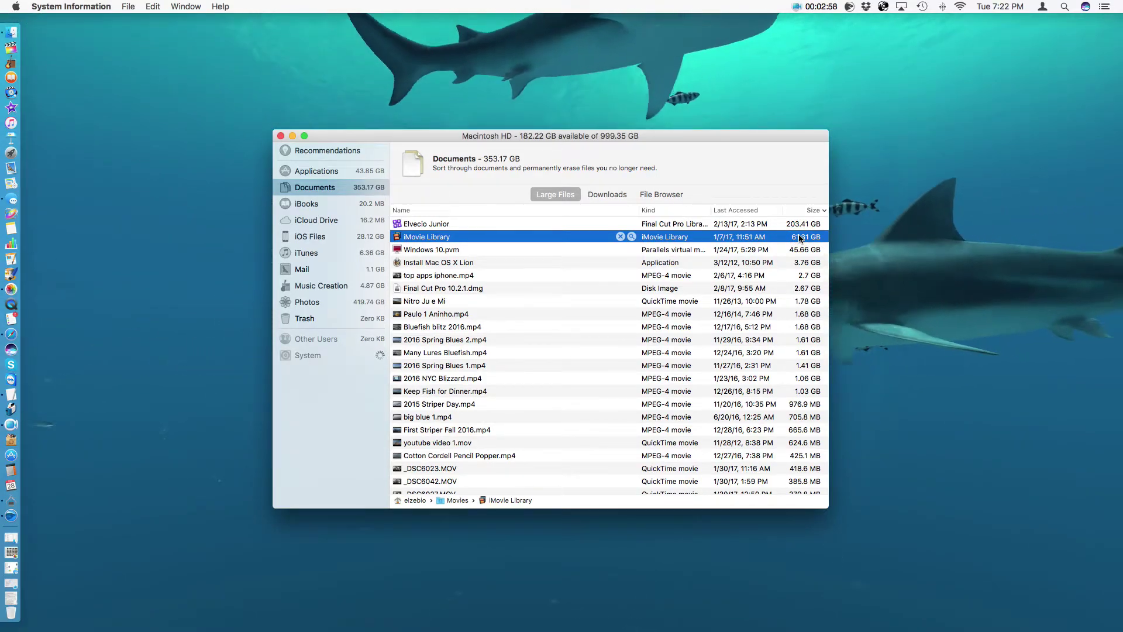
pyautogui.scroll(-1, 697, 300)
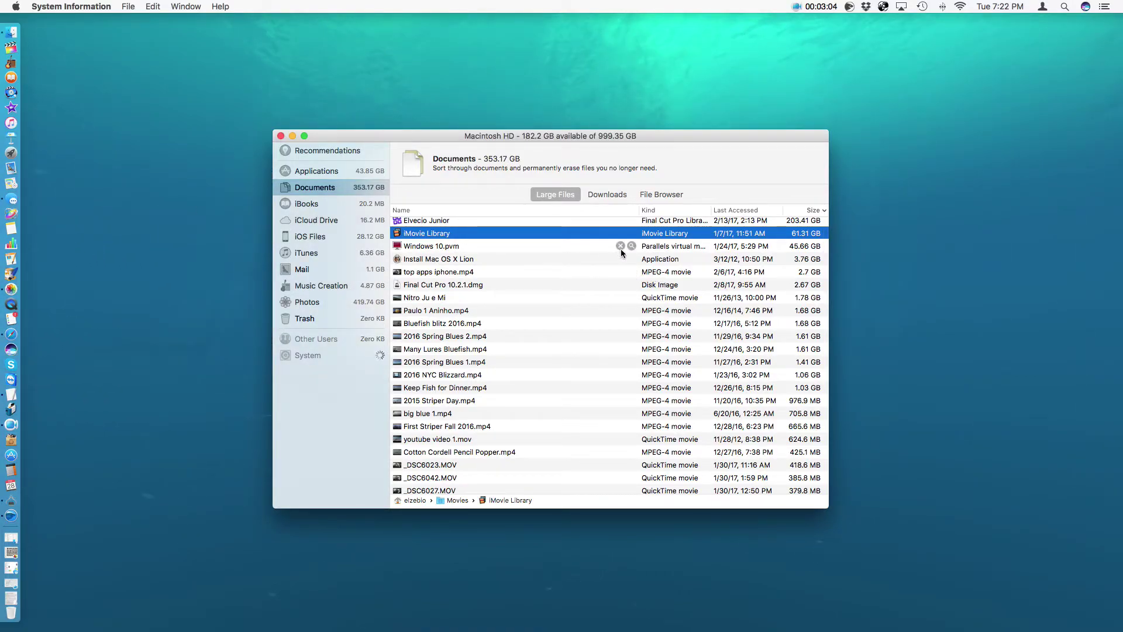
pyautogui.click(661, 259)
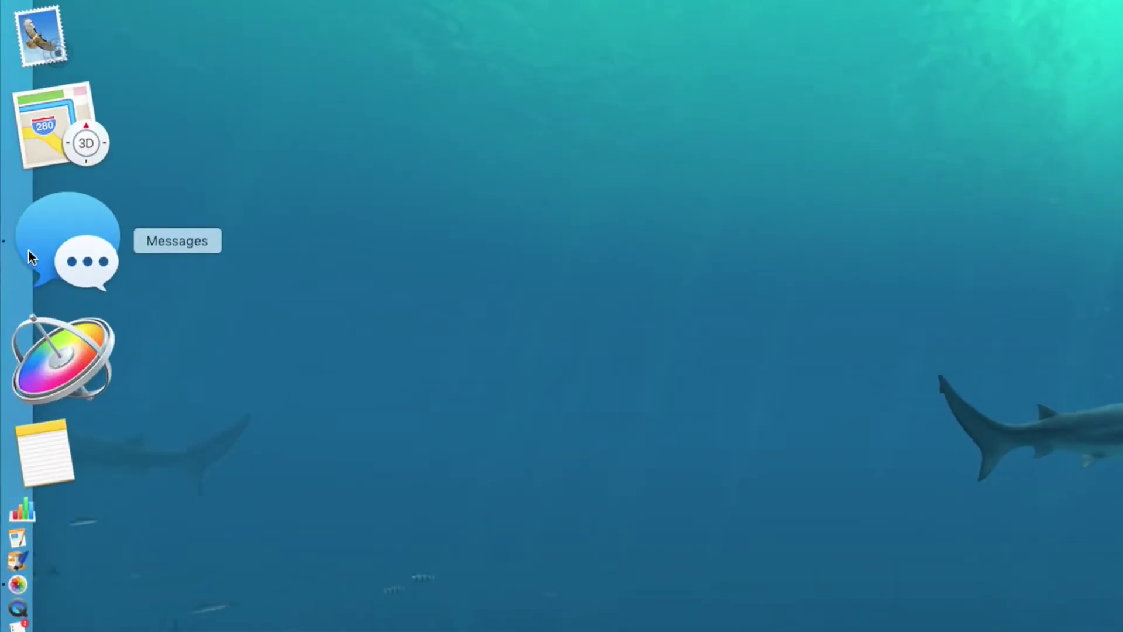
# Switch to Messages and bring up the options for the received sunshine picture in the conversation.
pyautogui.click(43, 284)
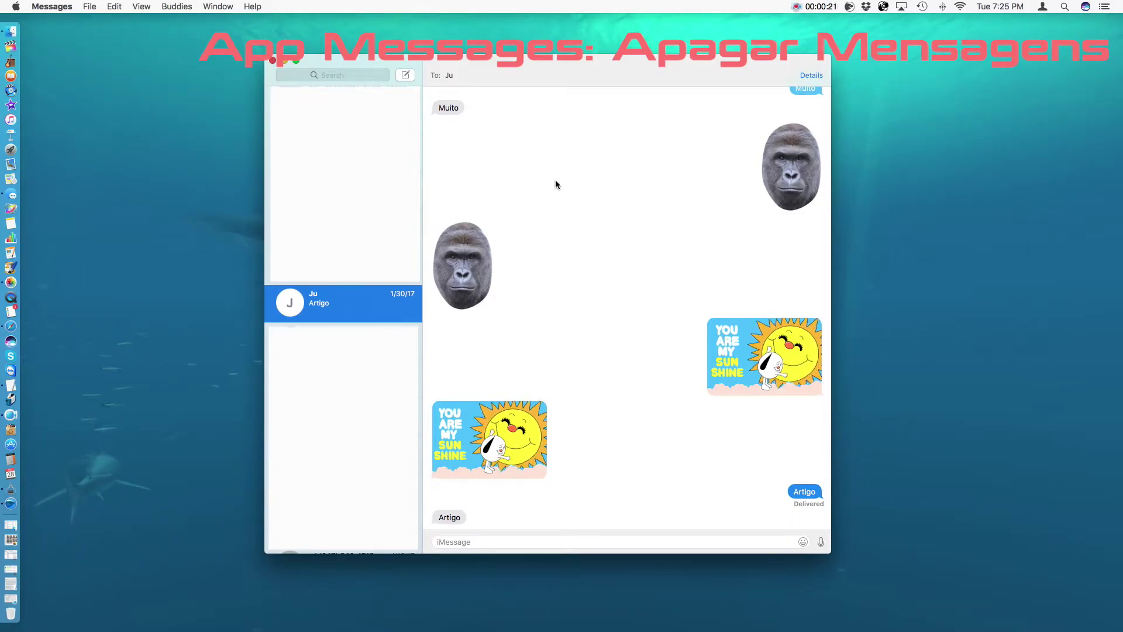
pyautogui.click(602, 75)
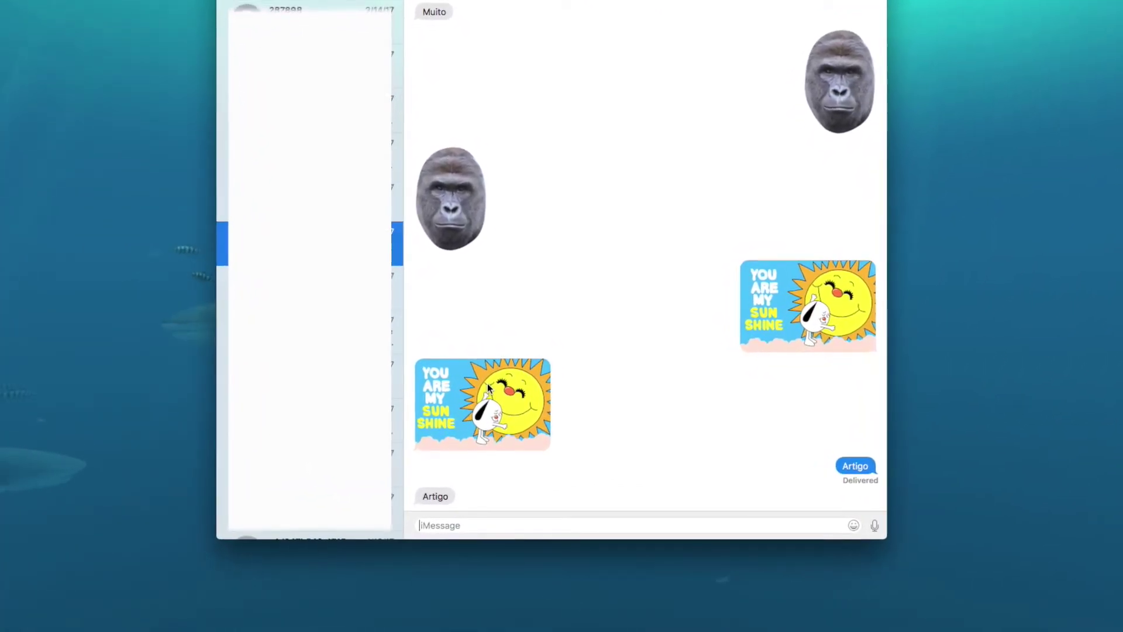
pyautogui.rightClick(489, 387)
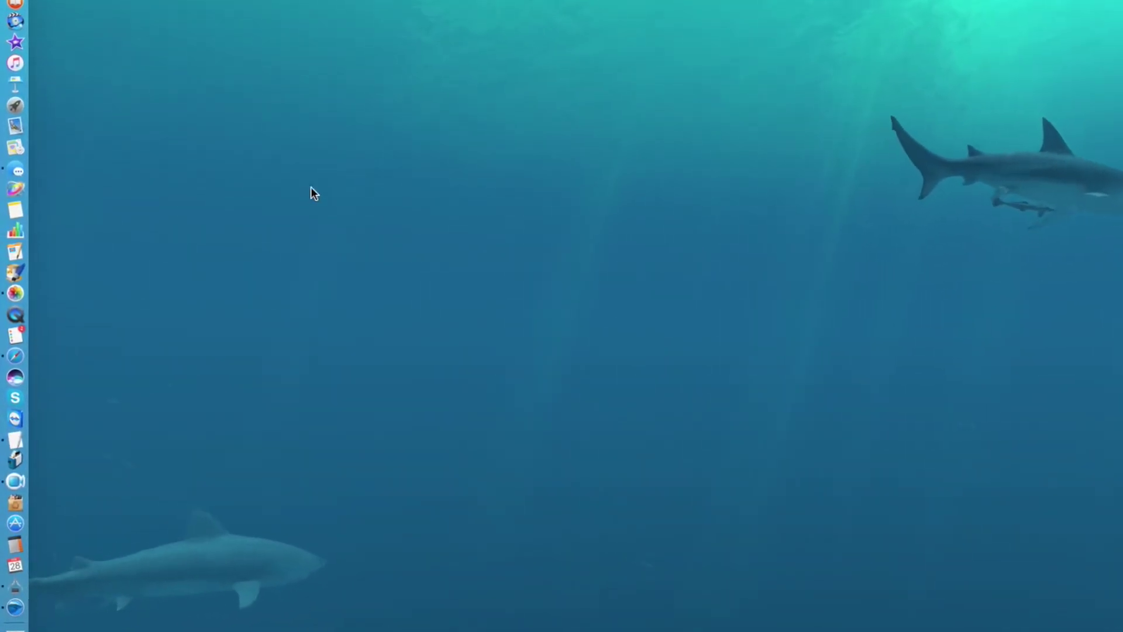
# Switch to Photos and delete the last photo in the Hurricane Sandy album.
pyautogui.click(26, 283)
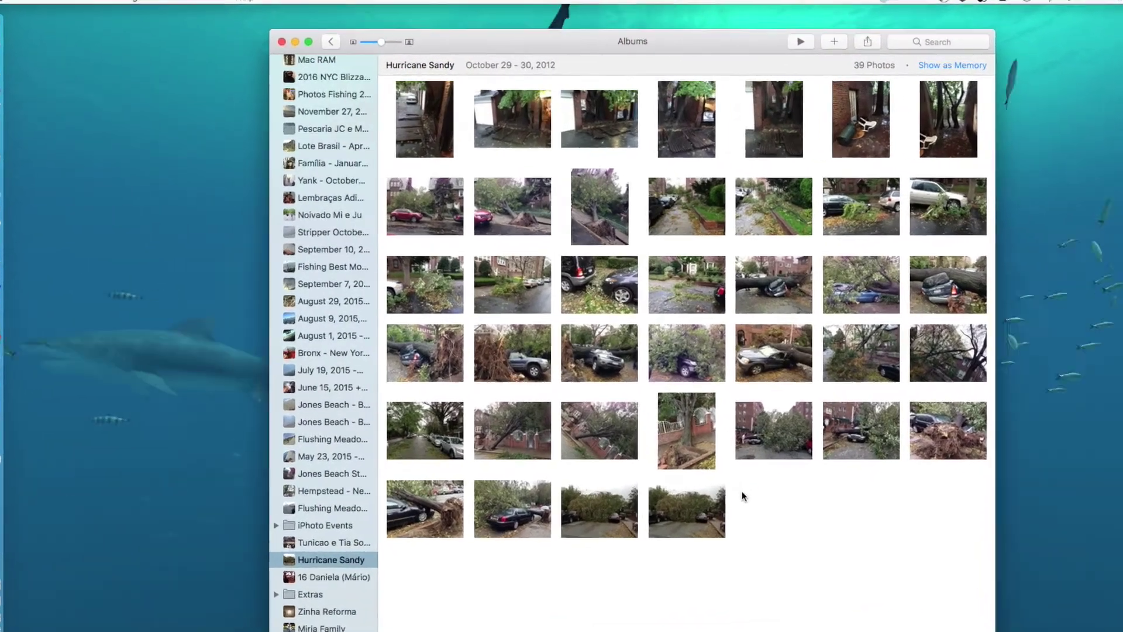
pyautogui.scroll(10, 352, 208)
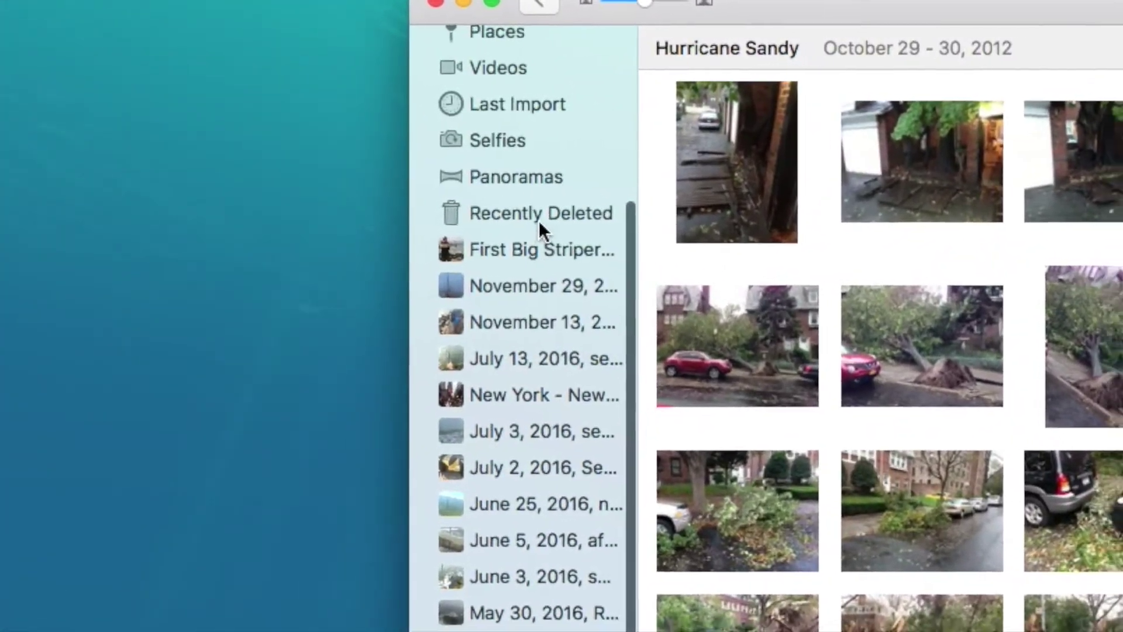
pyautogui.click(534, 210)
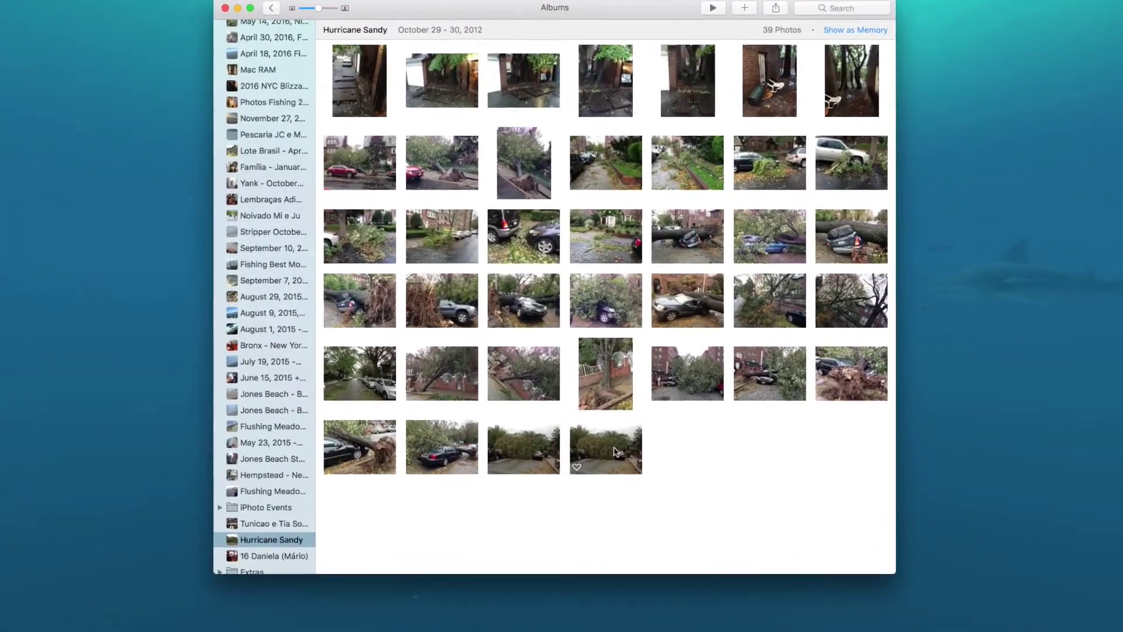
pyautogui.click(630, 461)
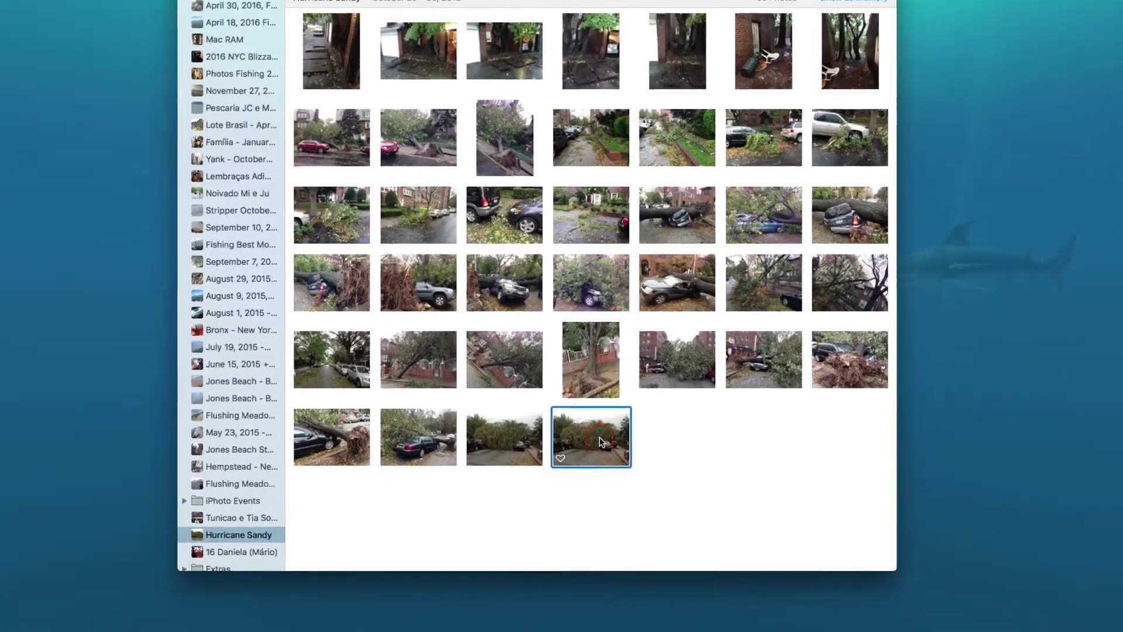
pyautogui.rightClick(584, 427)
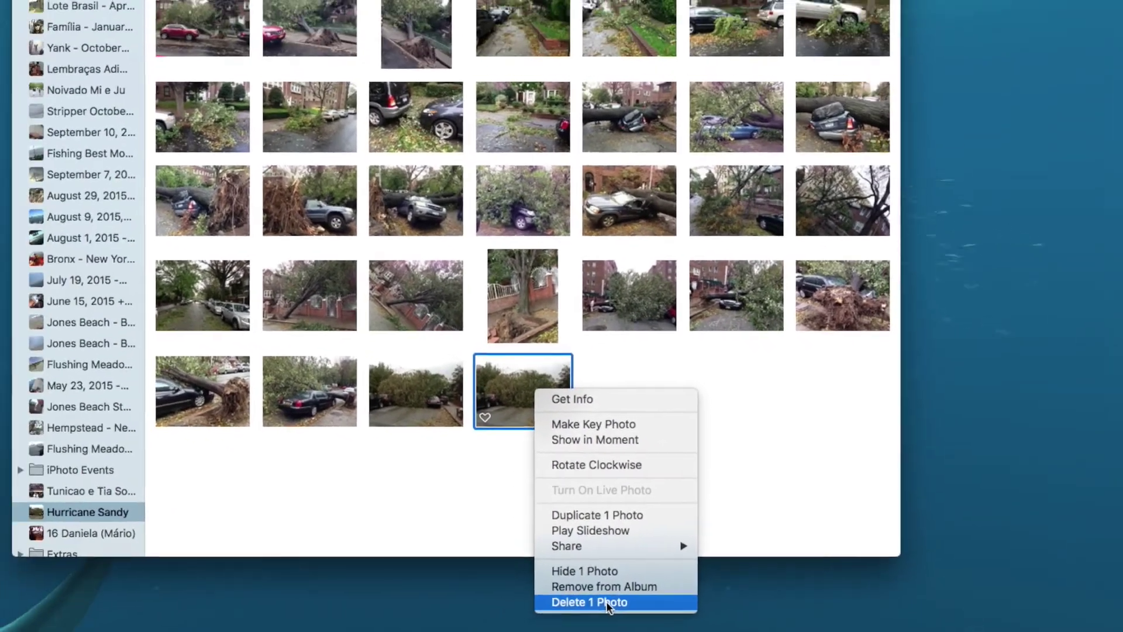
pyautogui.click(549, 597)
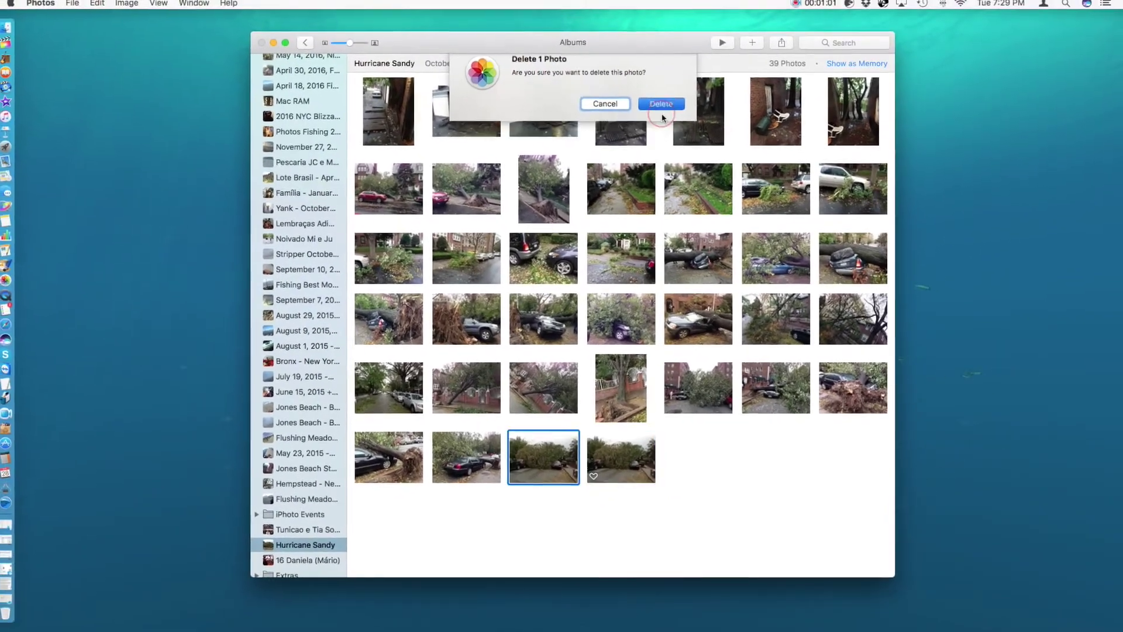
pyautogui.click(658, 100)
# Permanently delete all items in the Recently Deleted album.
pyautogui.scroll(10, 287, 293)
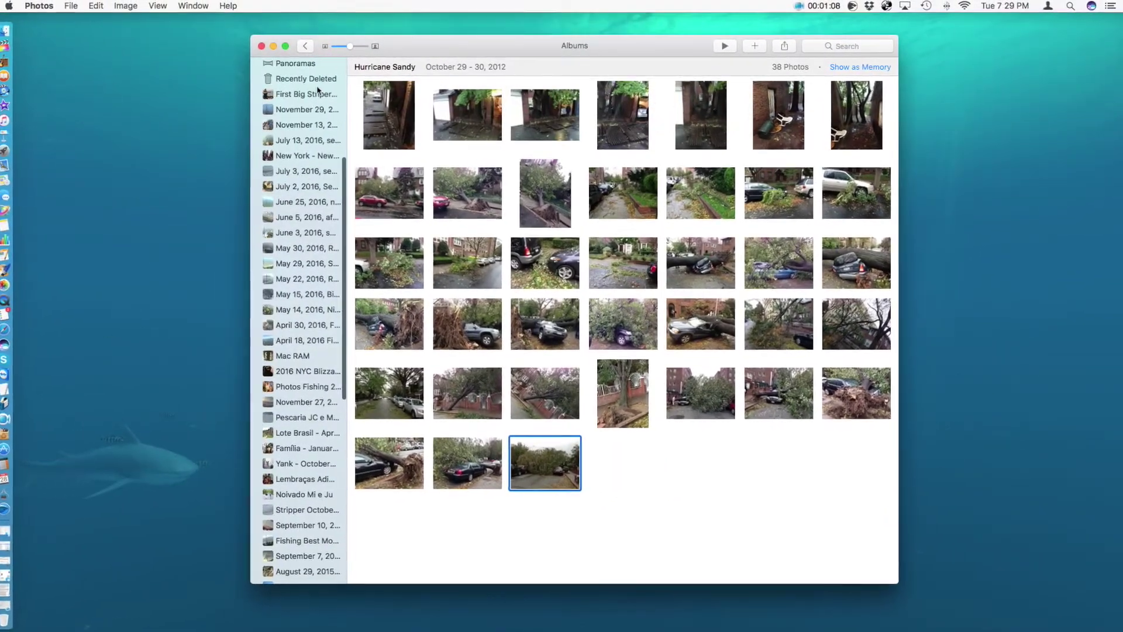
pyautogui.click(303, 64)
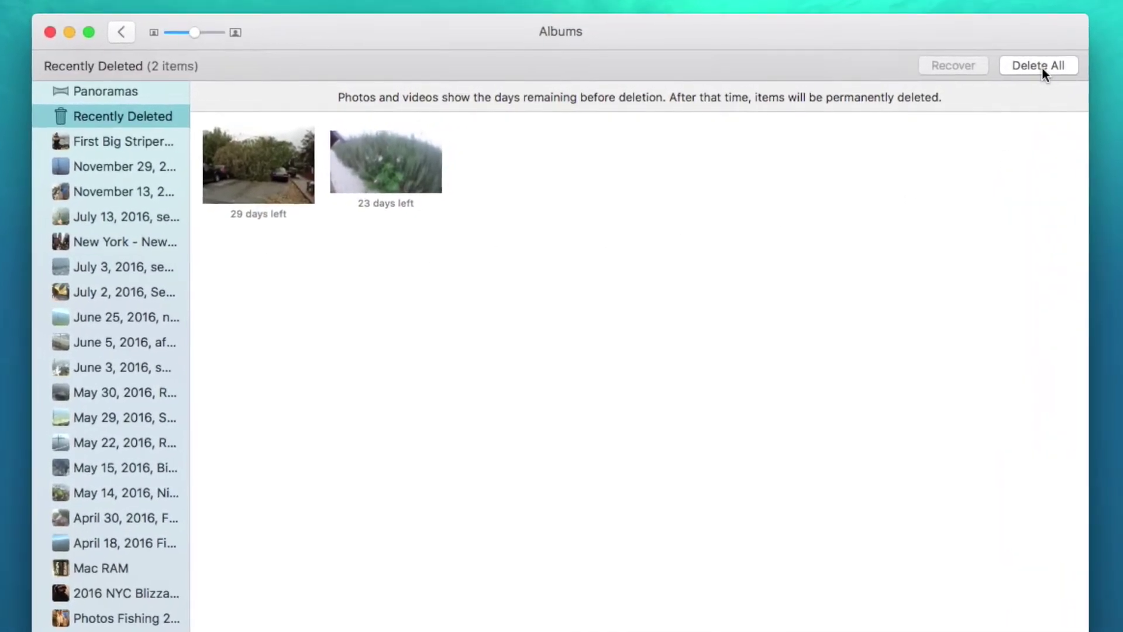
pyautogui.click(1043, 66)
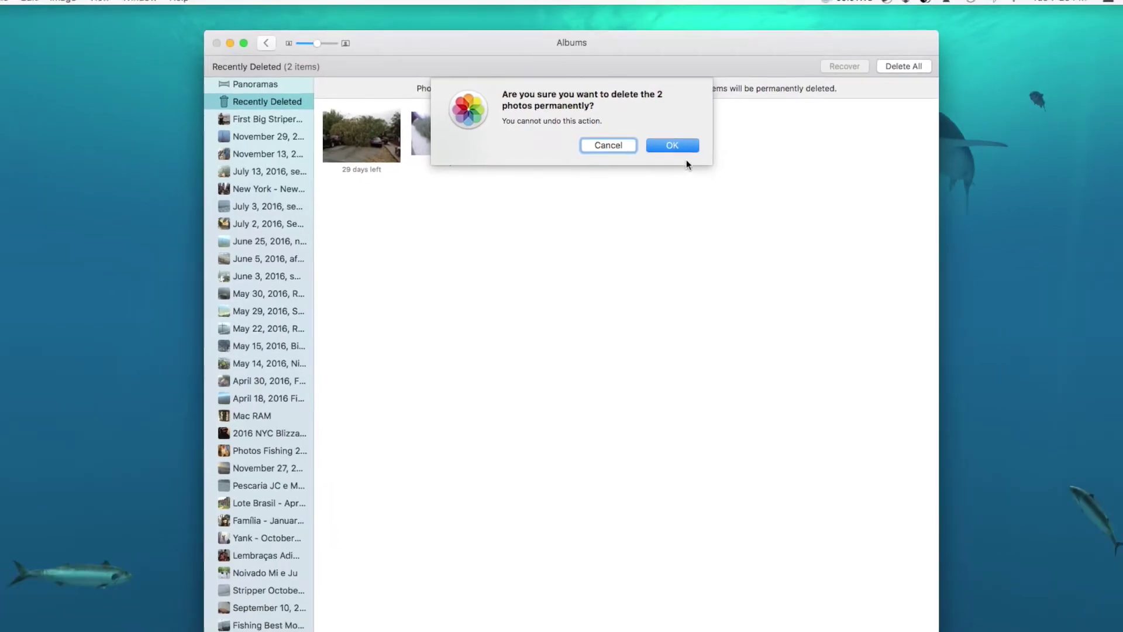
pyautogui.click(667, 140)
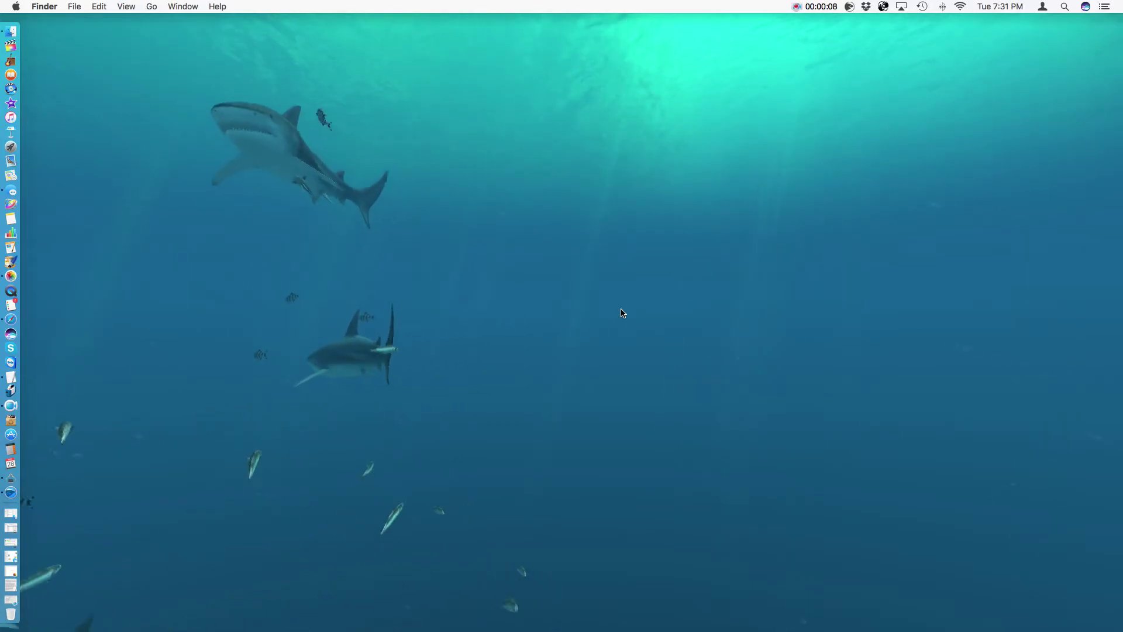
# Switch to Finder and look through the whole Downloads folder for files that can be removed.
pyautogui.click(18, 30)
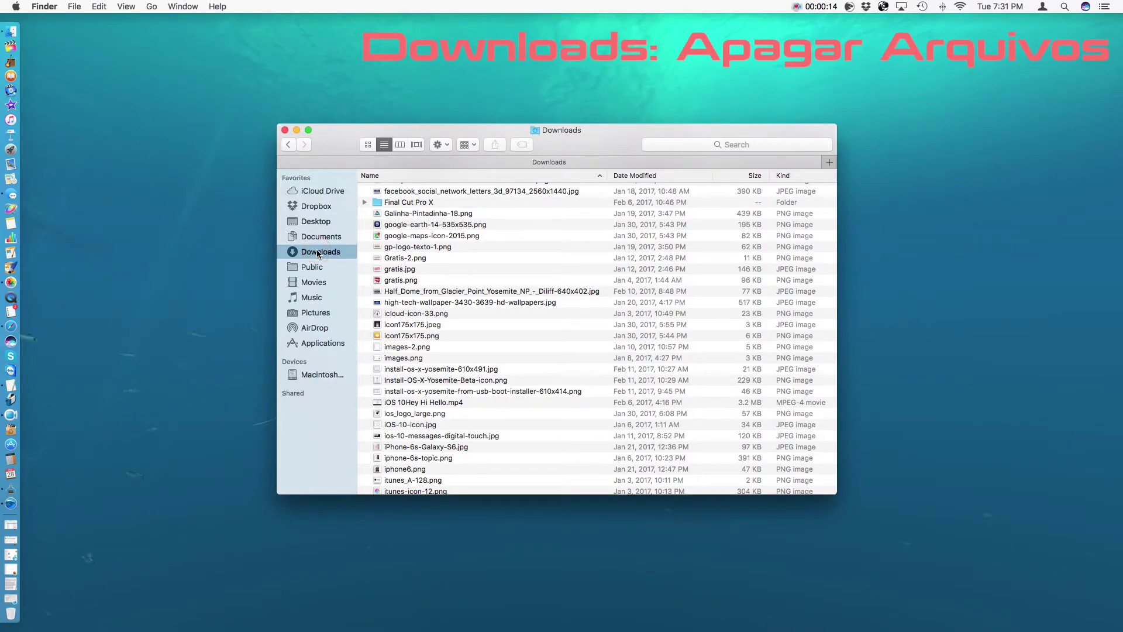
pyautogui.scroll(10, 473, 260)
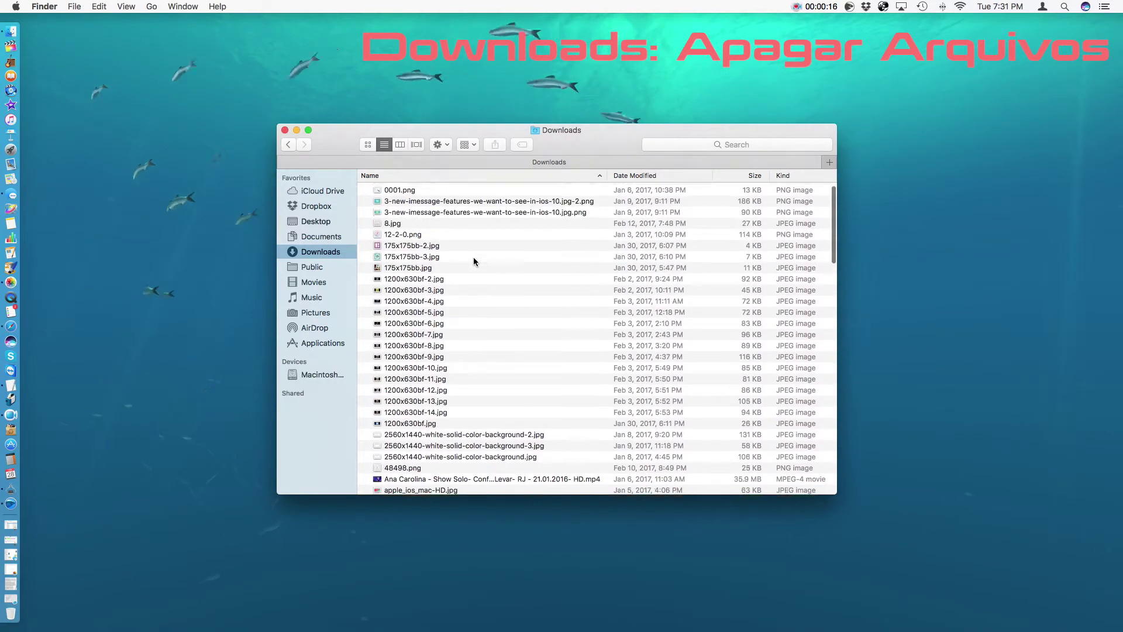
pyautogui.scroll(-10, 473, 258)
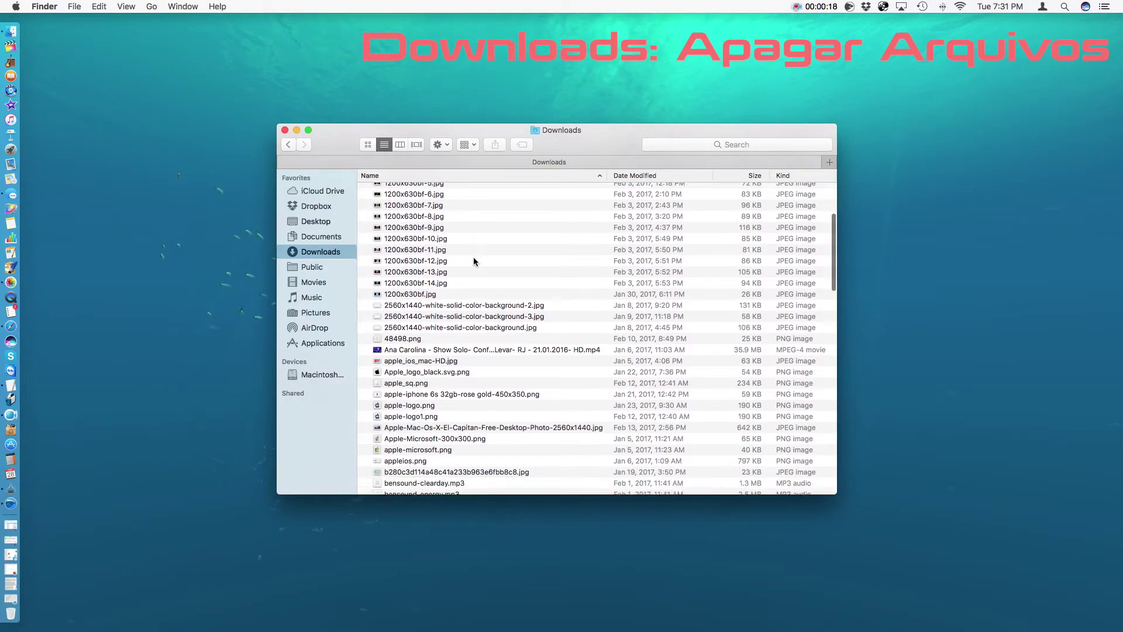
pyautogui.scroll(-15, 474, 261)
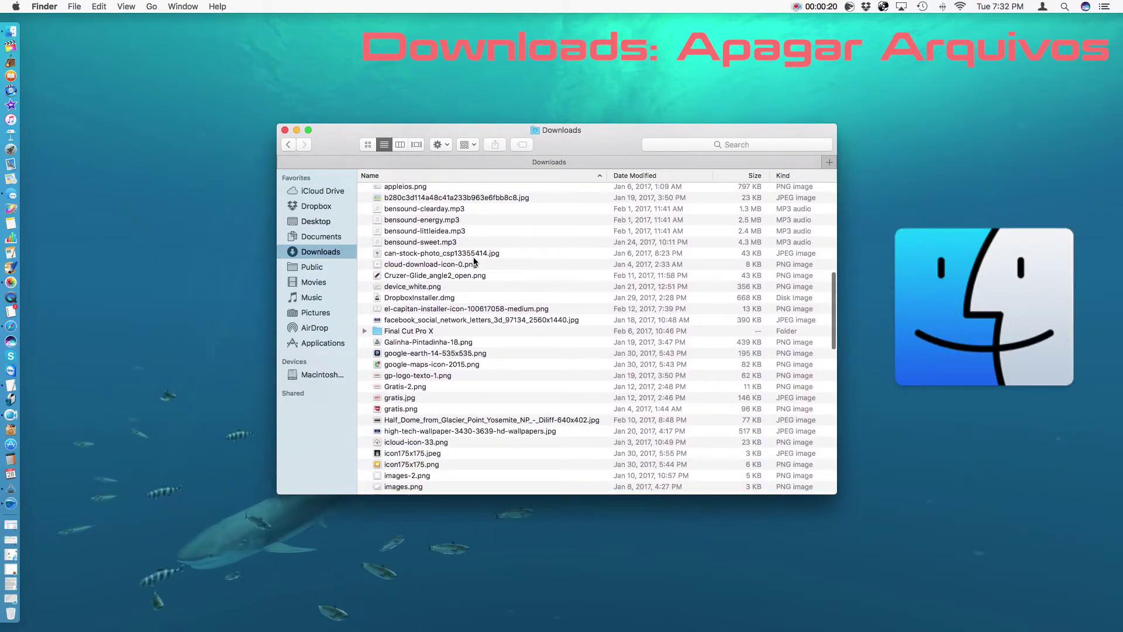
pyautogui.scroll(-10, 473, 260)
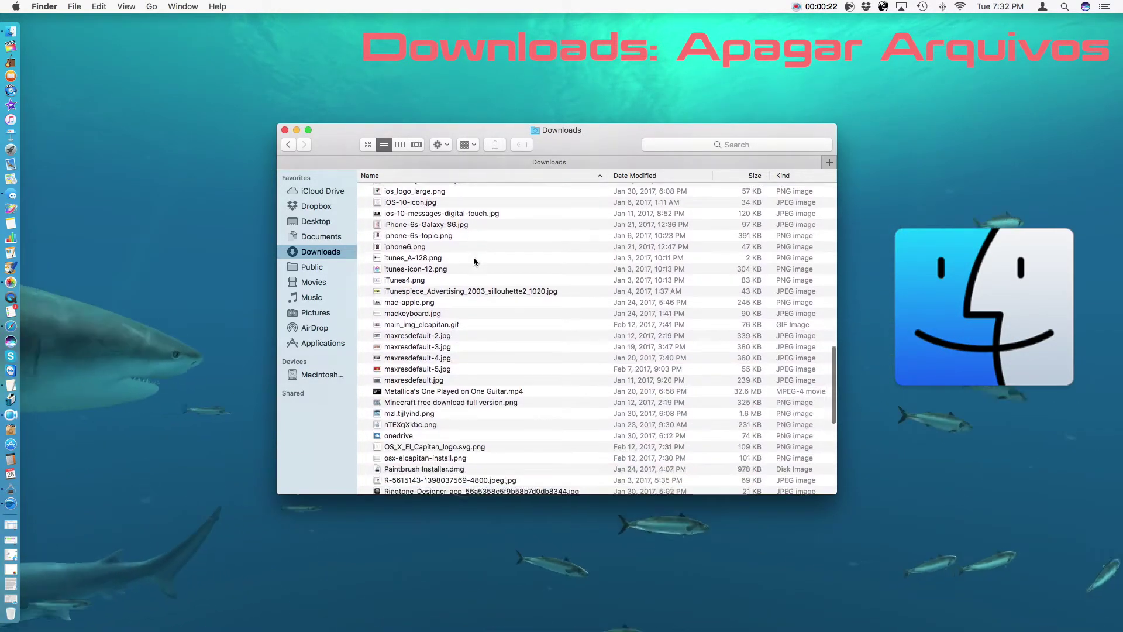
pyautogui.scroll(-10, 474, 261)
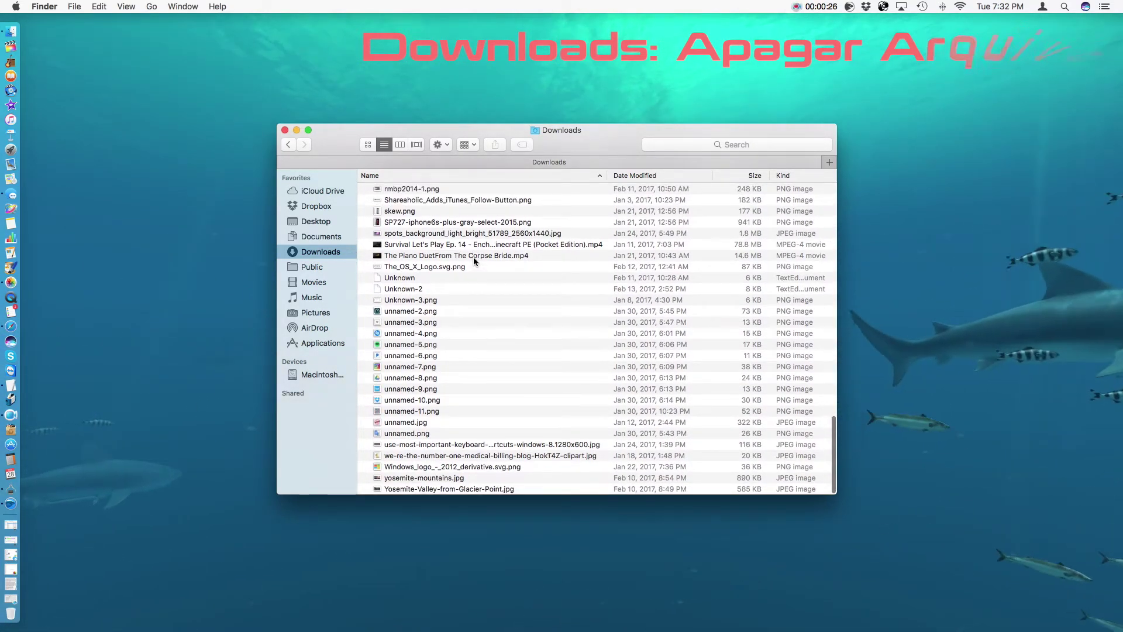
# Select all items in the Downloads folder and show their combined file information to check how much space they take.
pyautogui.scroll(2, 523, 259)
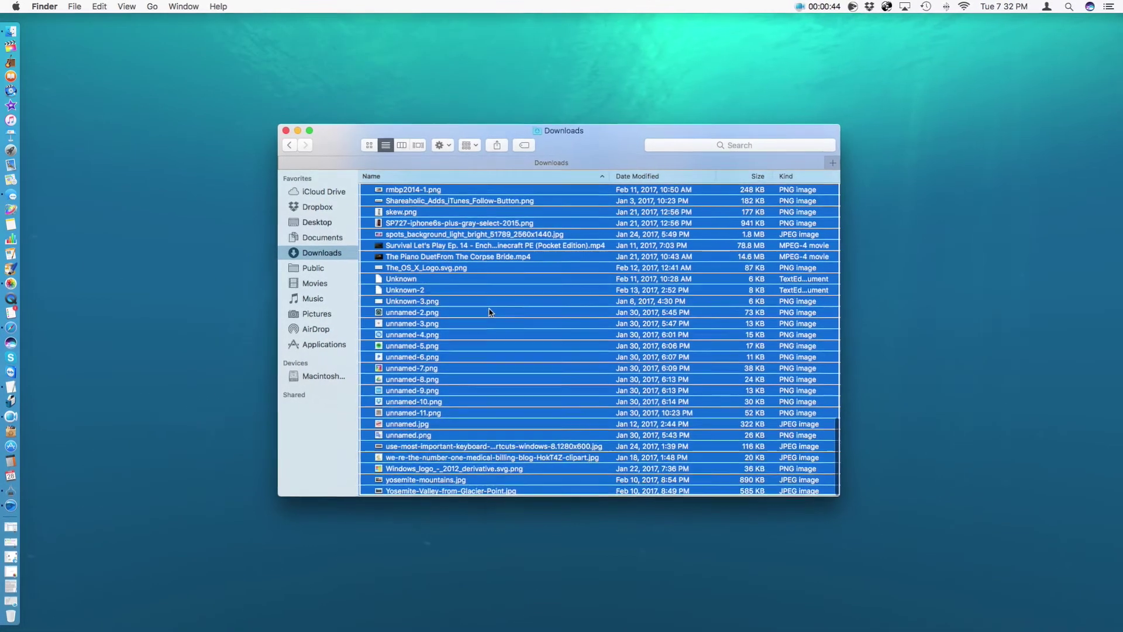
pyautogui.rightClick(491, 312)
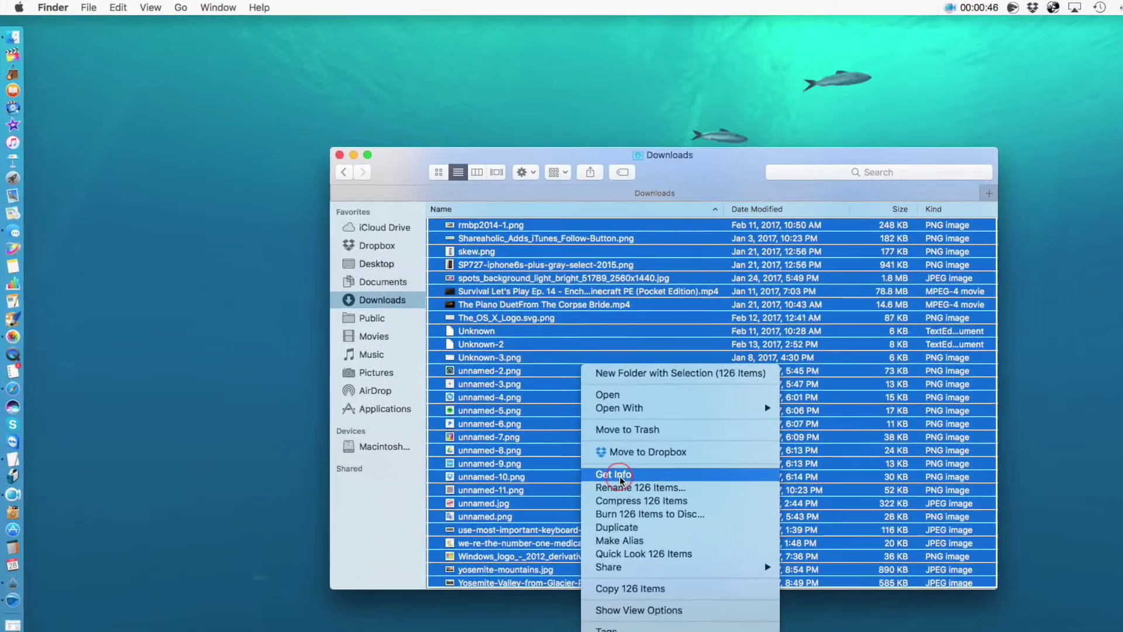
pyautogui.click(619, 476)
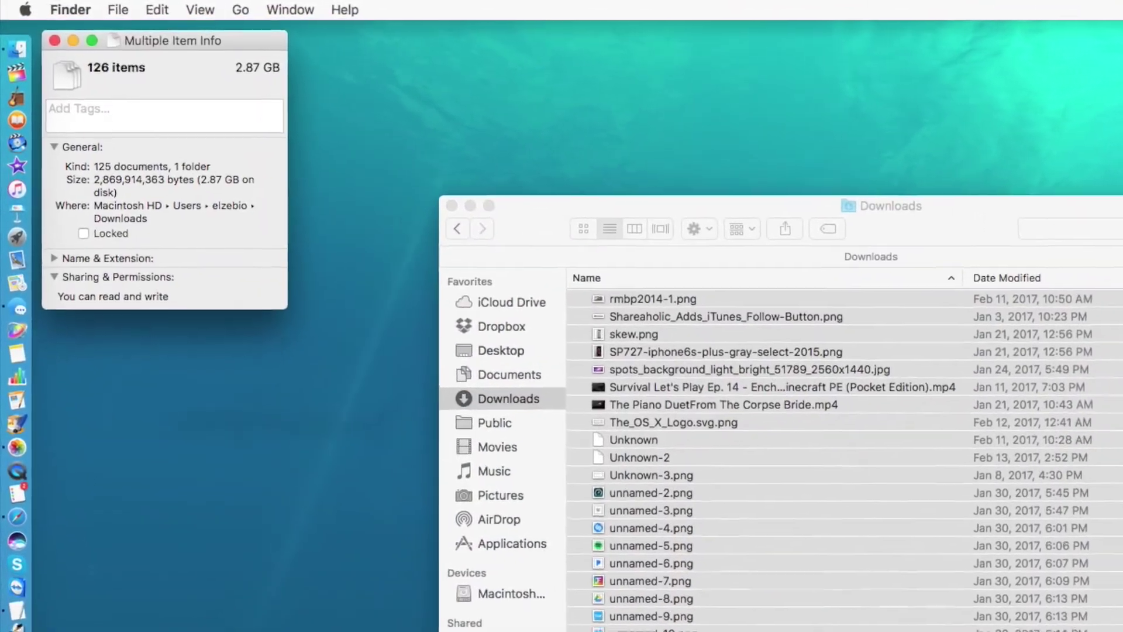
pyautogui.click(244, 80)
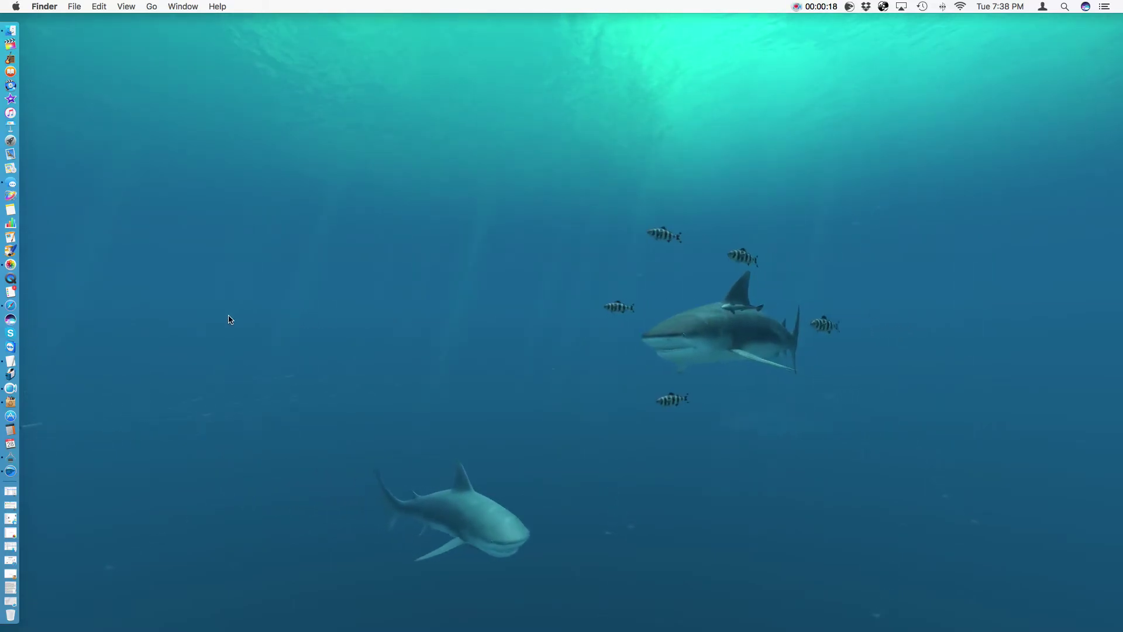
# Switch to AppCleaner, list the installed applications and select Blackmagic Disk Speed Test to view its related files.
pyautogui.click(20, 307)
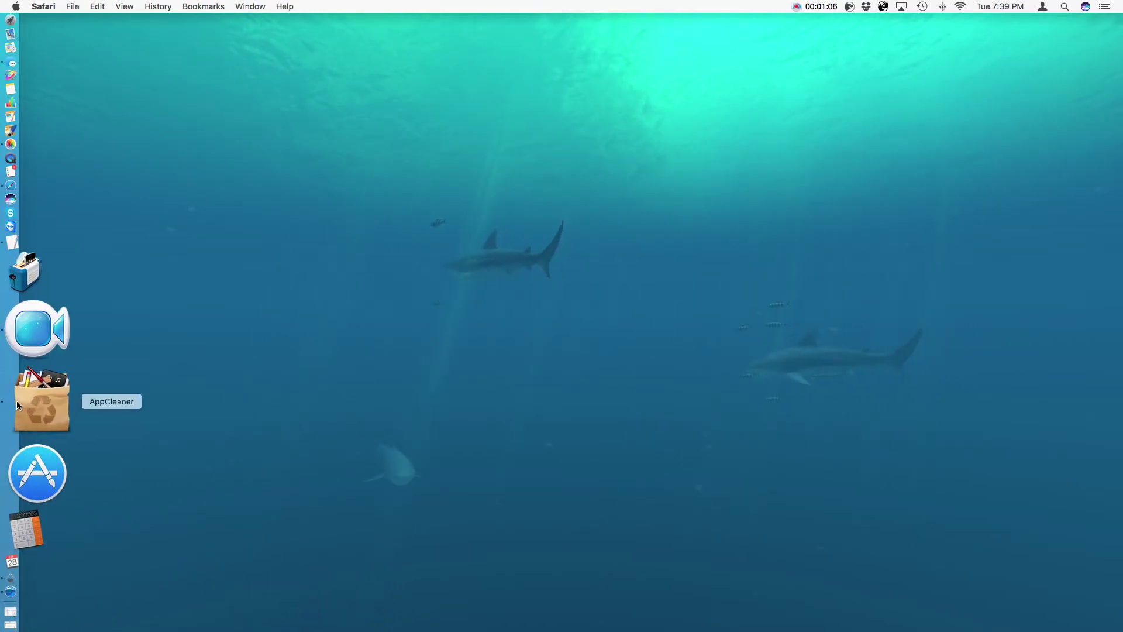
pyautogui.click(17, 402)
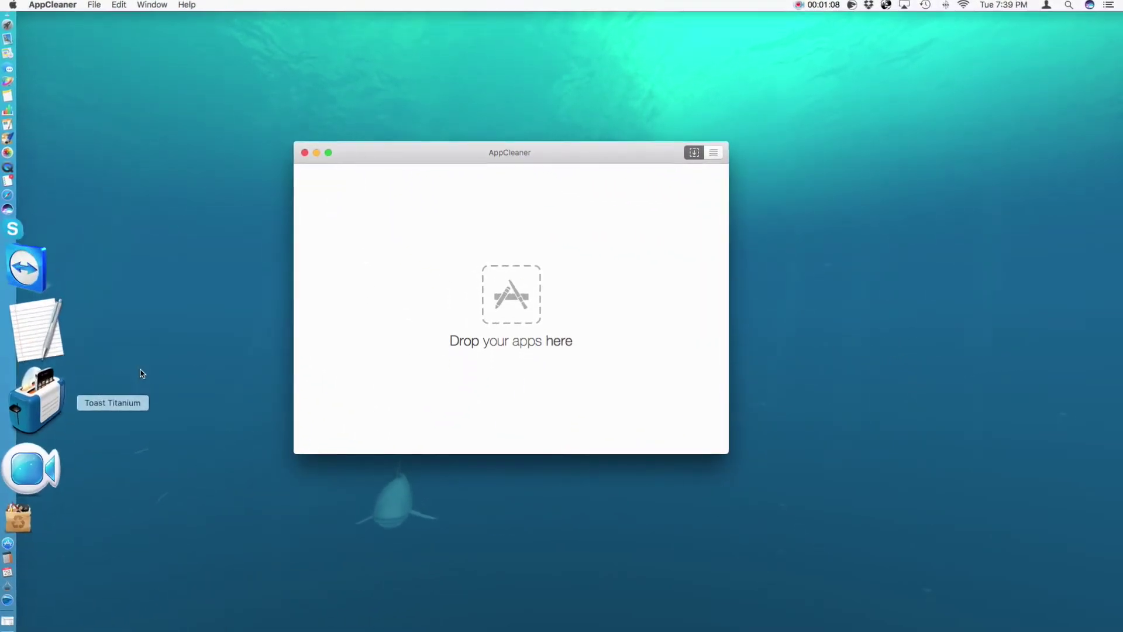
pyautogui.click(514, 156)
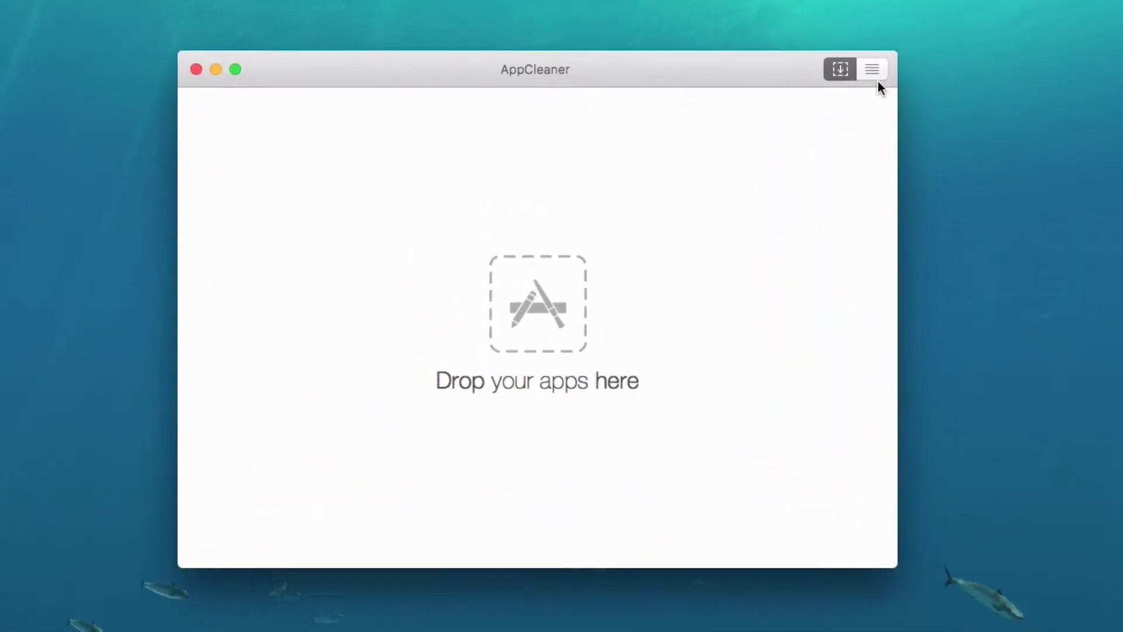
pyautogui.click(848, 81)
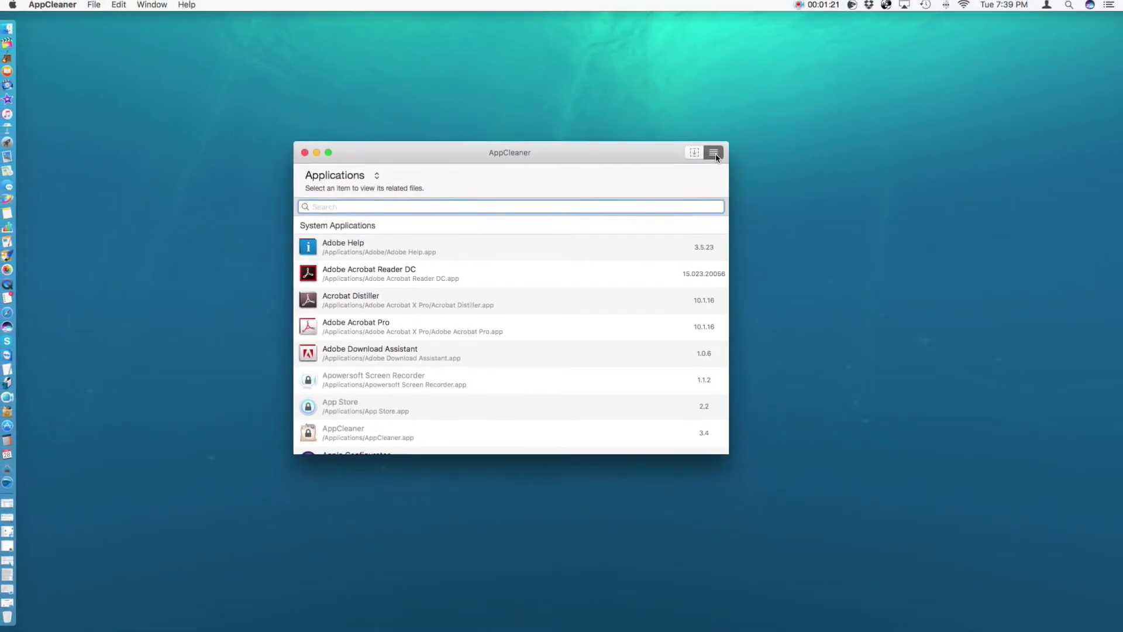
pyautogui.scroll(-5, 624, 319)
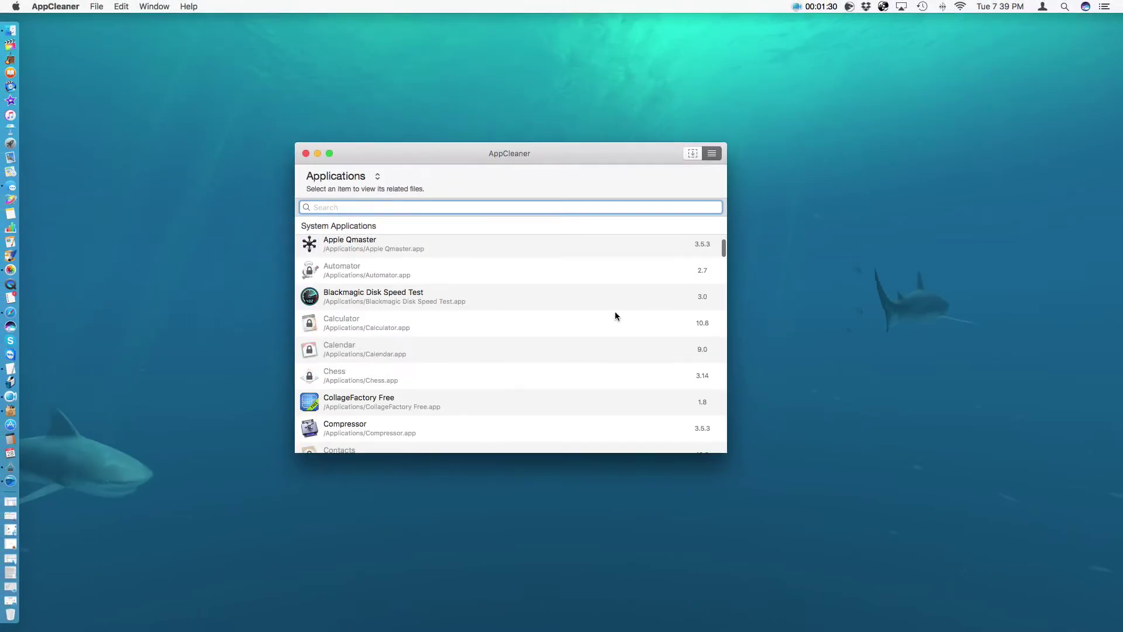
pyautogui.click(487, 298)
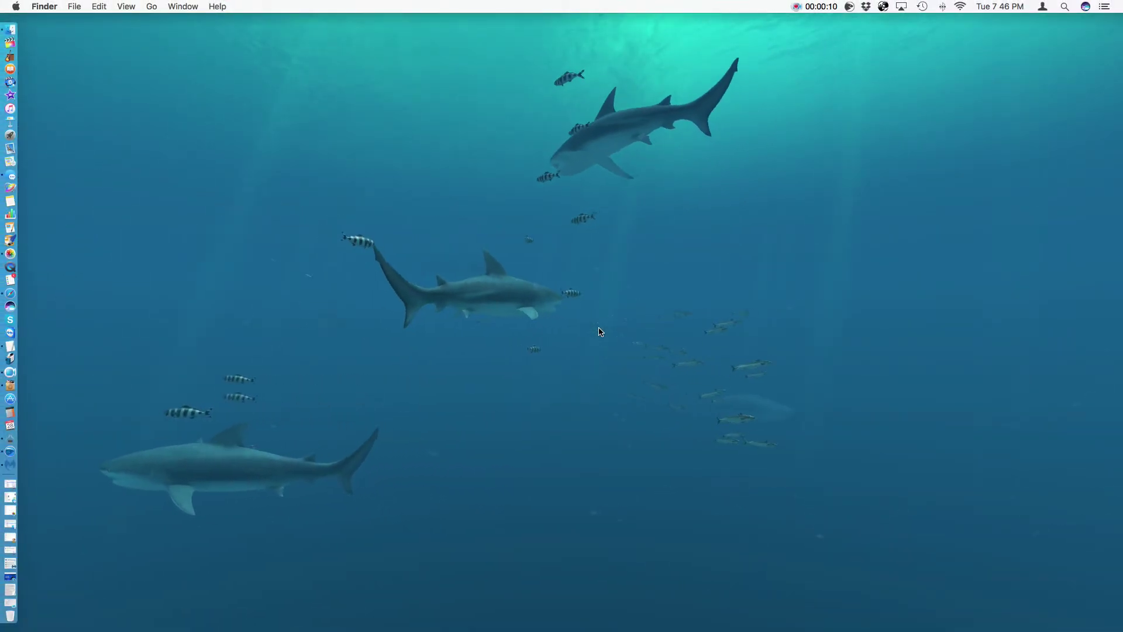
# Switch to Safari to view the Malwarebytes Anti-Malware for Mac download page, and minimize the browser window.
pyautogui.click(17, 293)
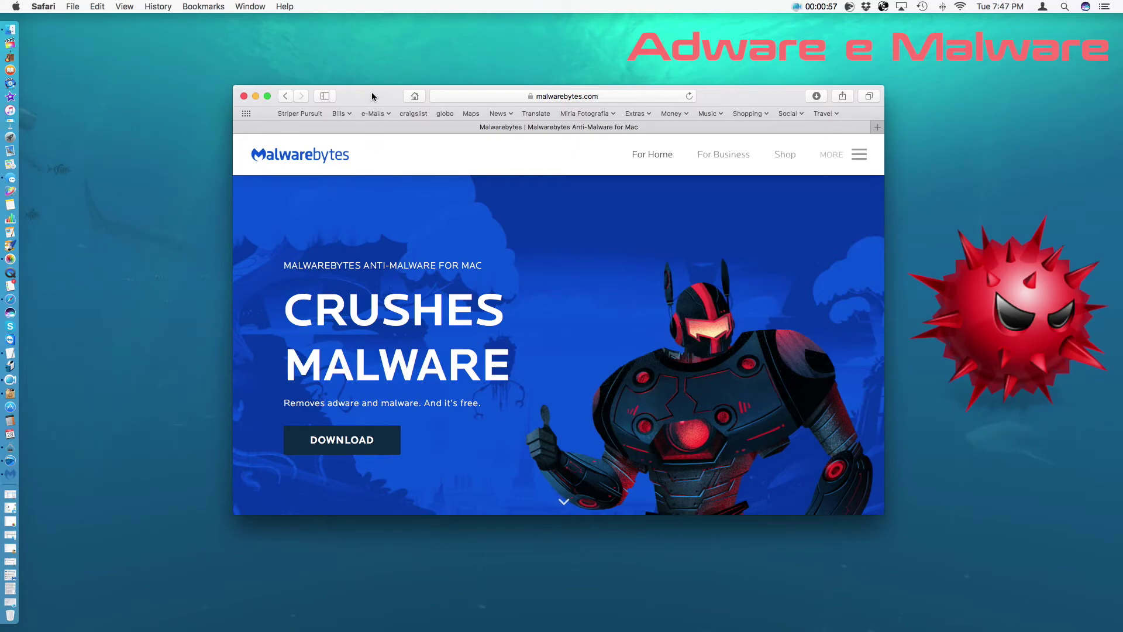
pyautogui.click(256, 96)
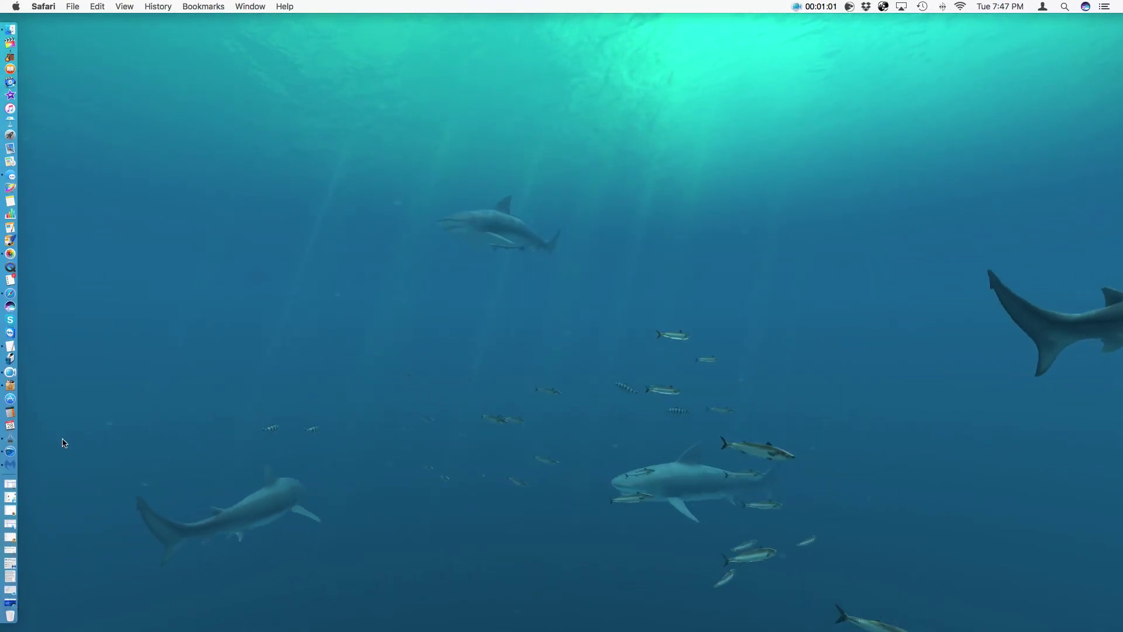
# Switch to Malwarebytes Anti-Malware, scan the system for known threats and dismiss the scan report.
pyautogui.click(17, 465)
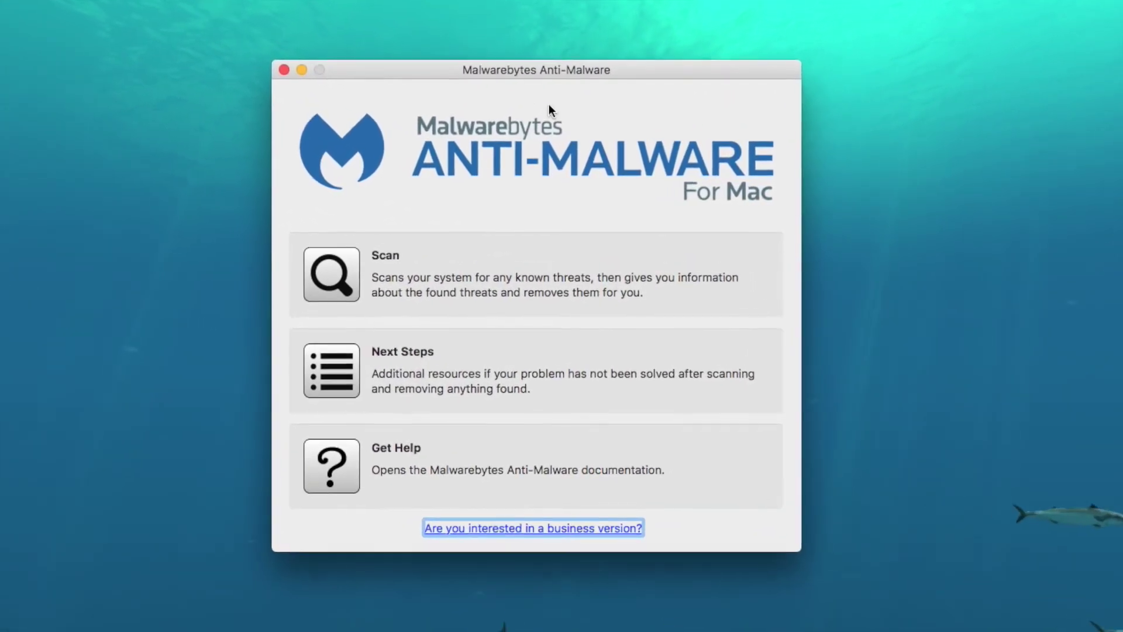
pyautogui.click(317, 286)
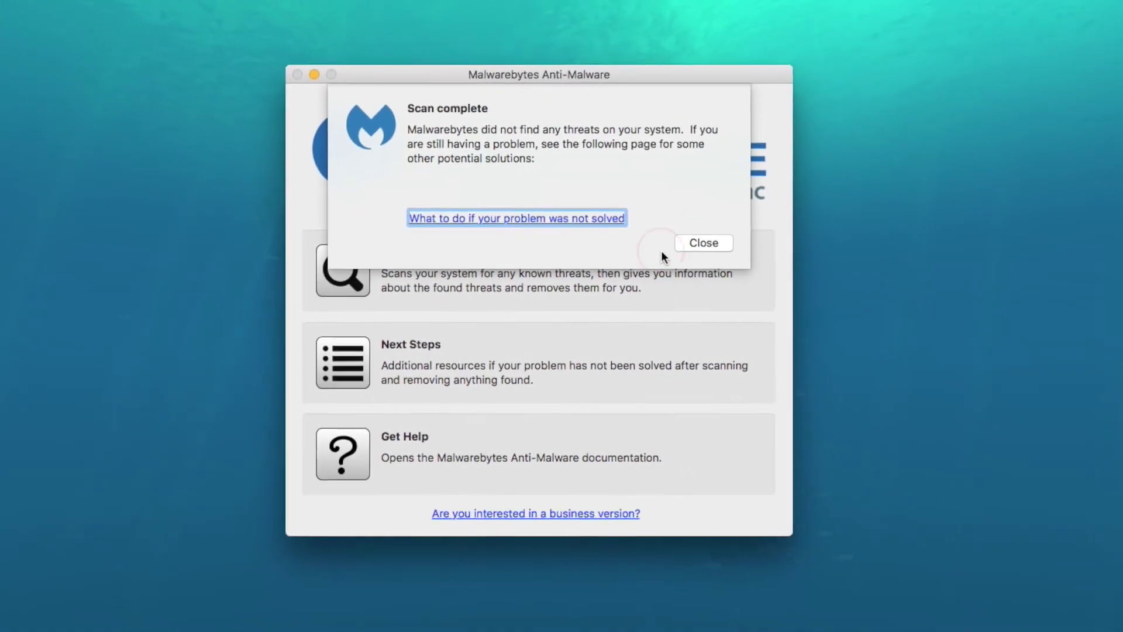
pyautogui.click(702, 243)
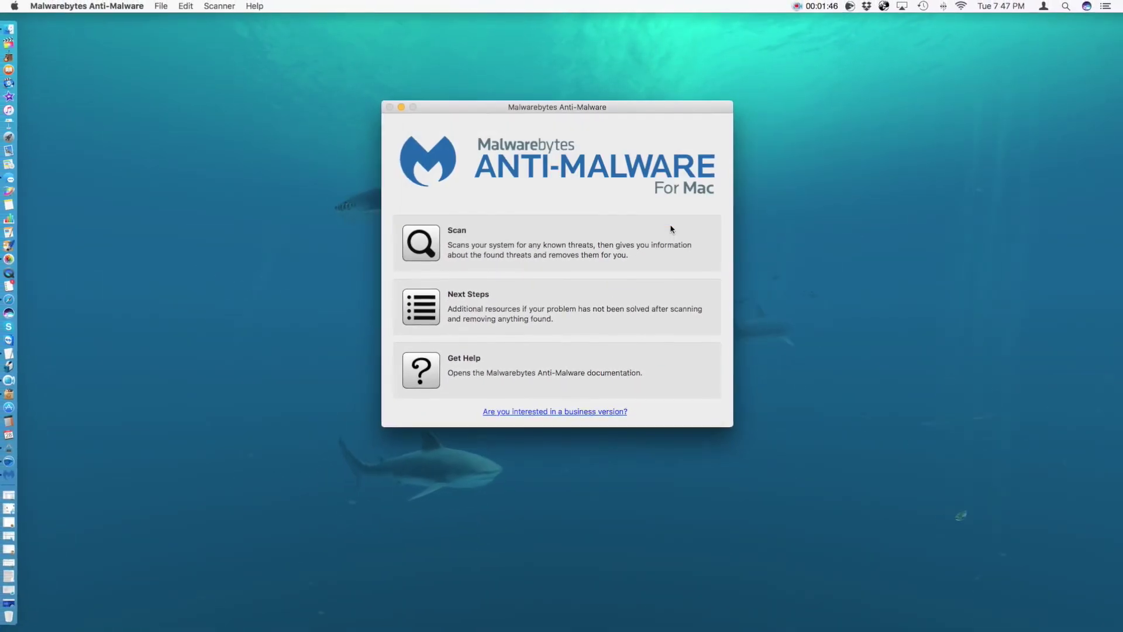